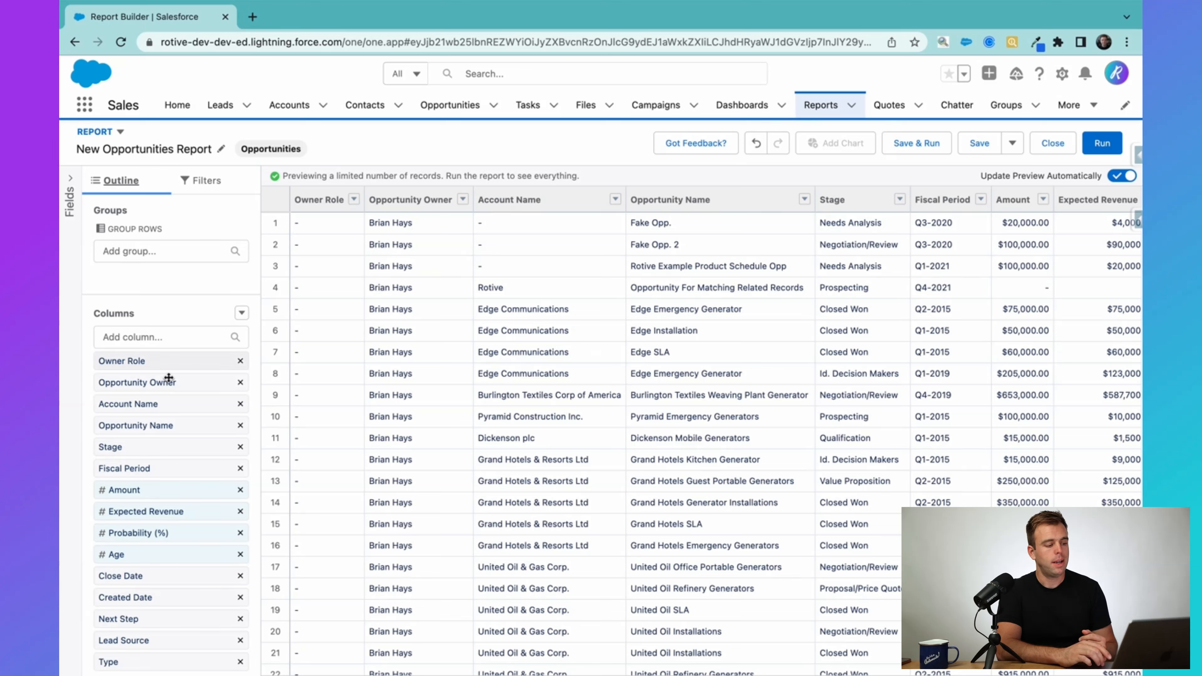
# Step: Remove the Owner Role, Fiscal Period, Expected Revenue, Probability (%), Next Step and Type columns from the report
pyautogui.scroll(-1, 163, 426)
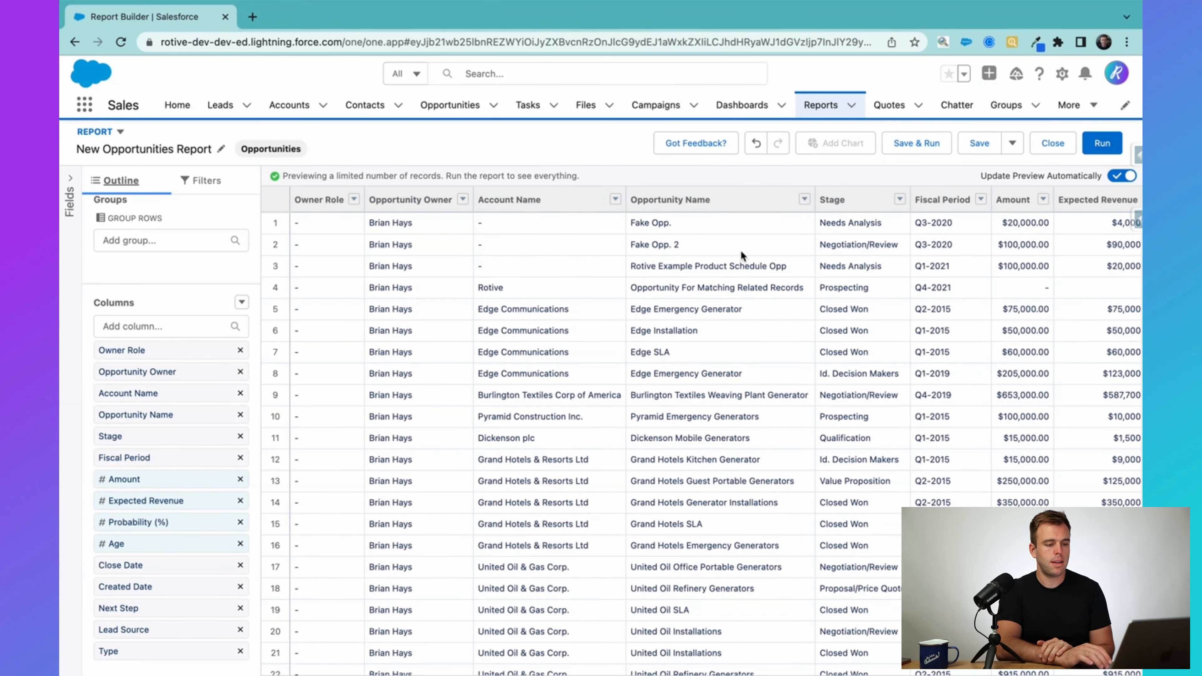
pyautogui.hscroll(7, 741, 256)
pyautogui.hscroll(3, 735, 289)
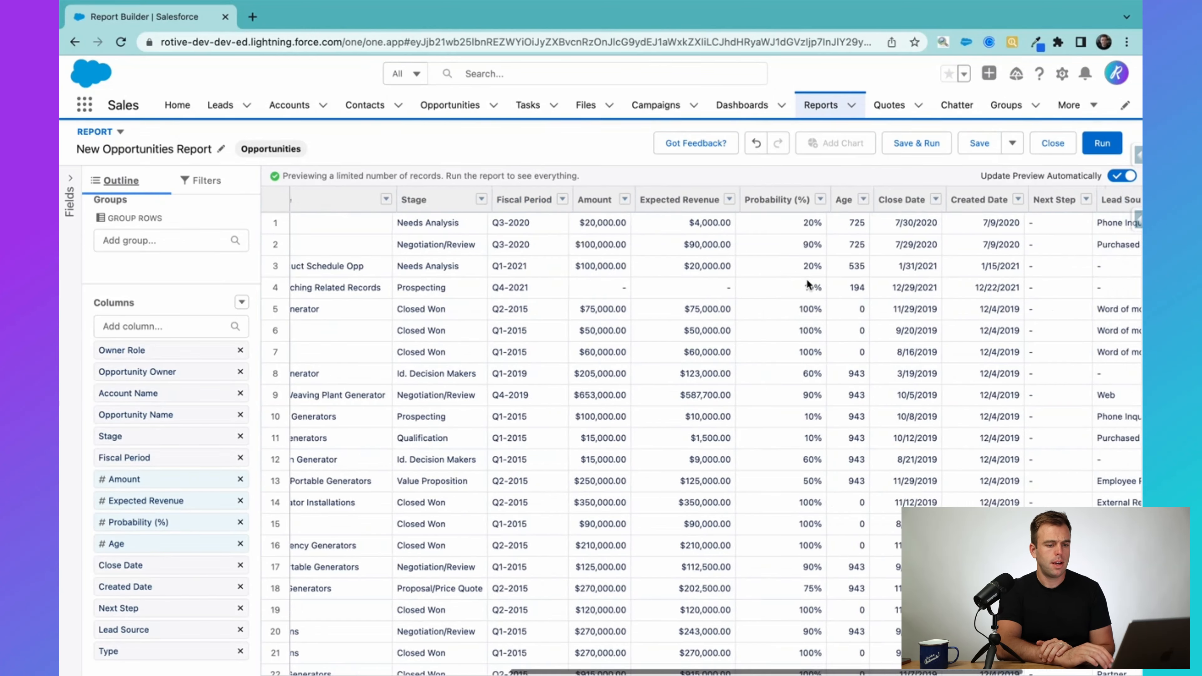
pyautogui.hscroll(8, 806, 279)
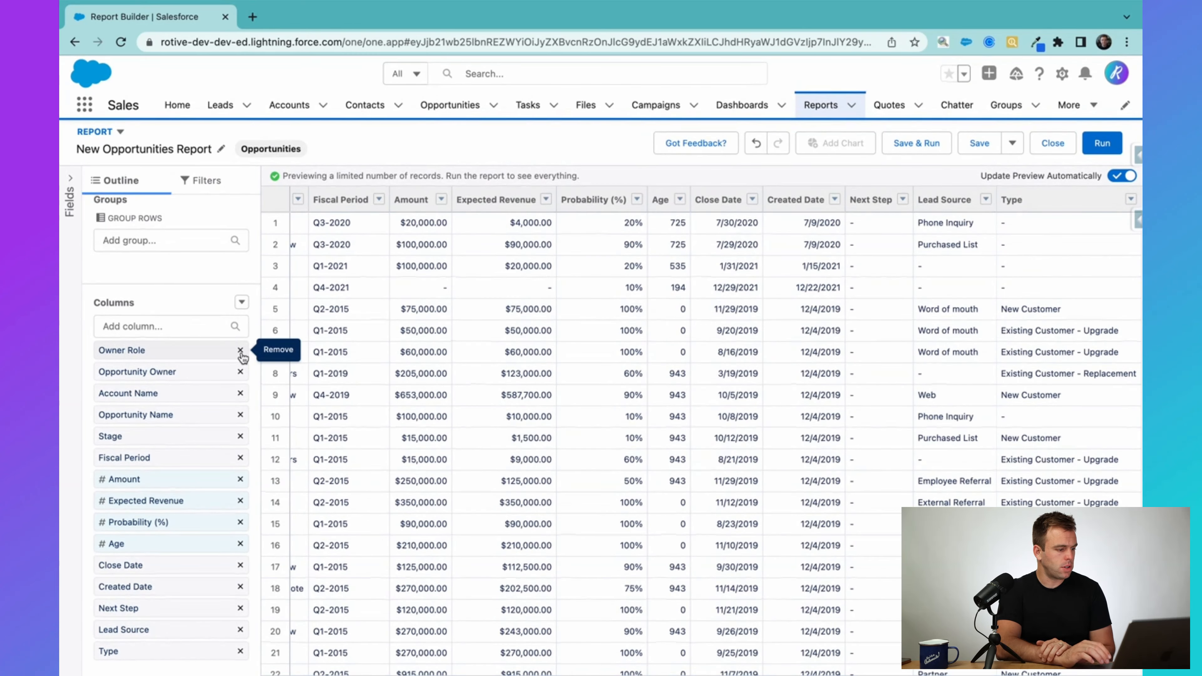
pyautogui.click(241, 351)
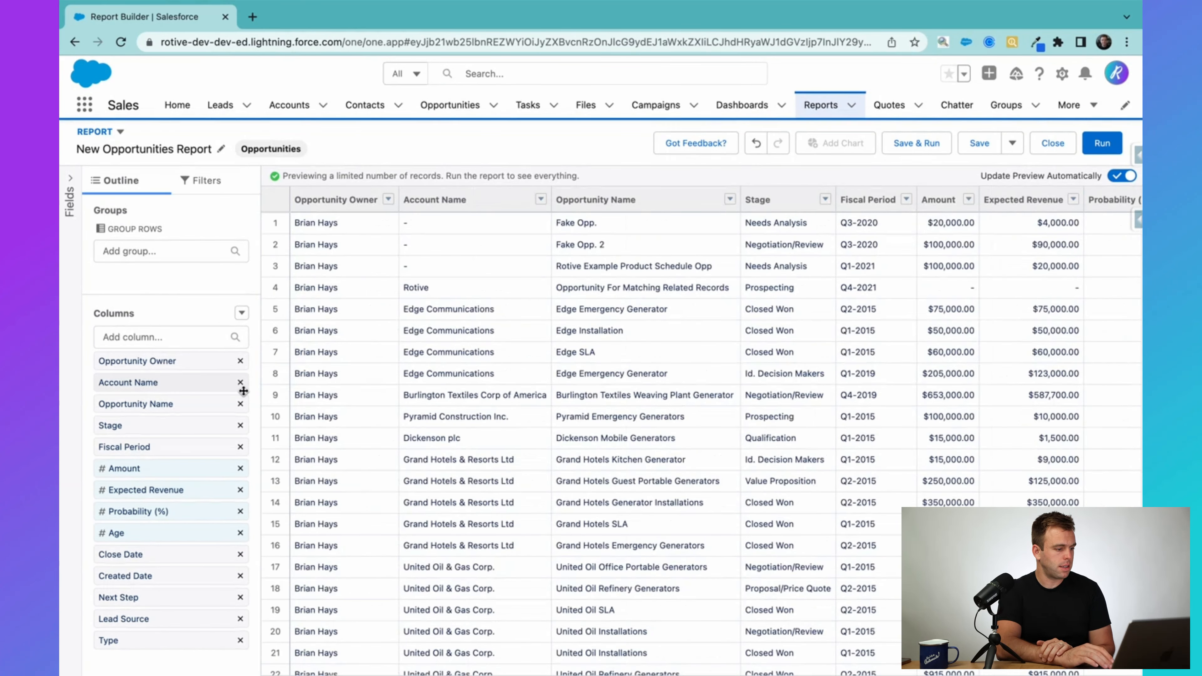
pyautogui.click(241, 447)
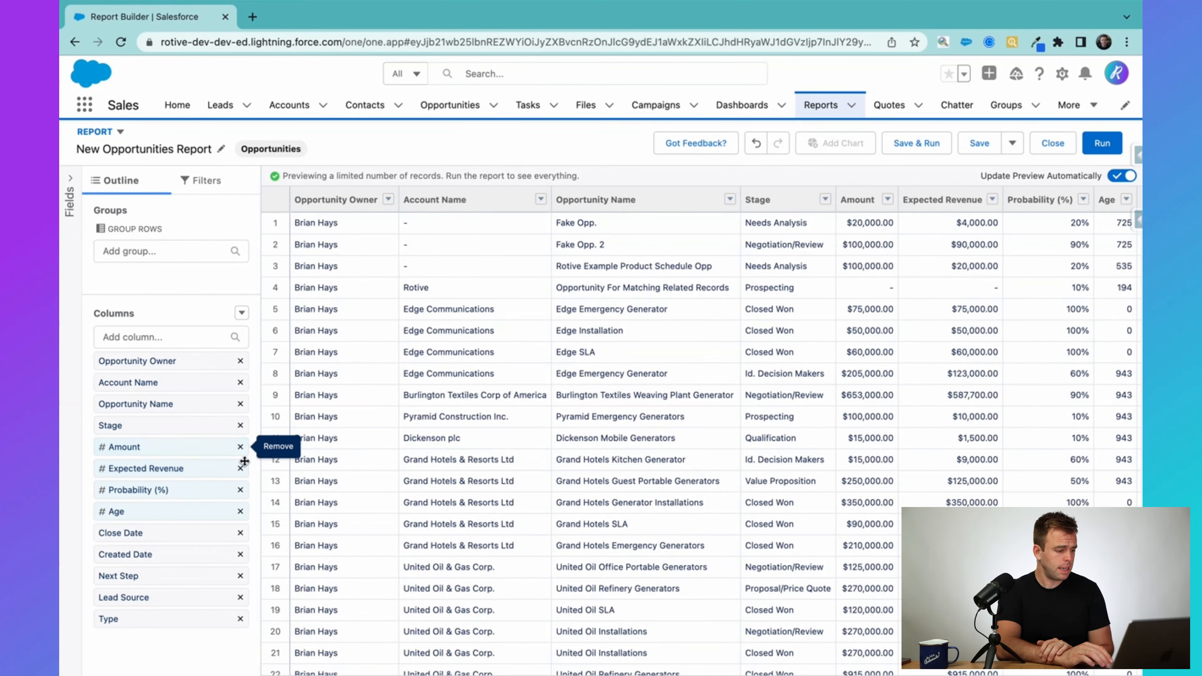
pyautogui.click(241, 468)
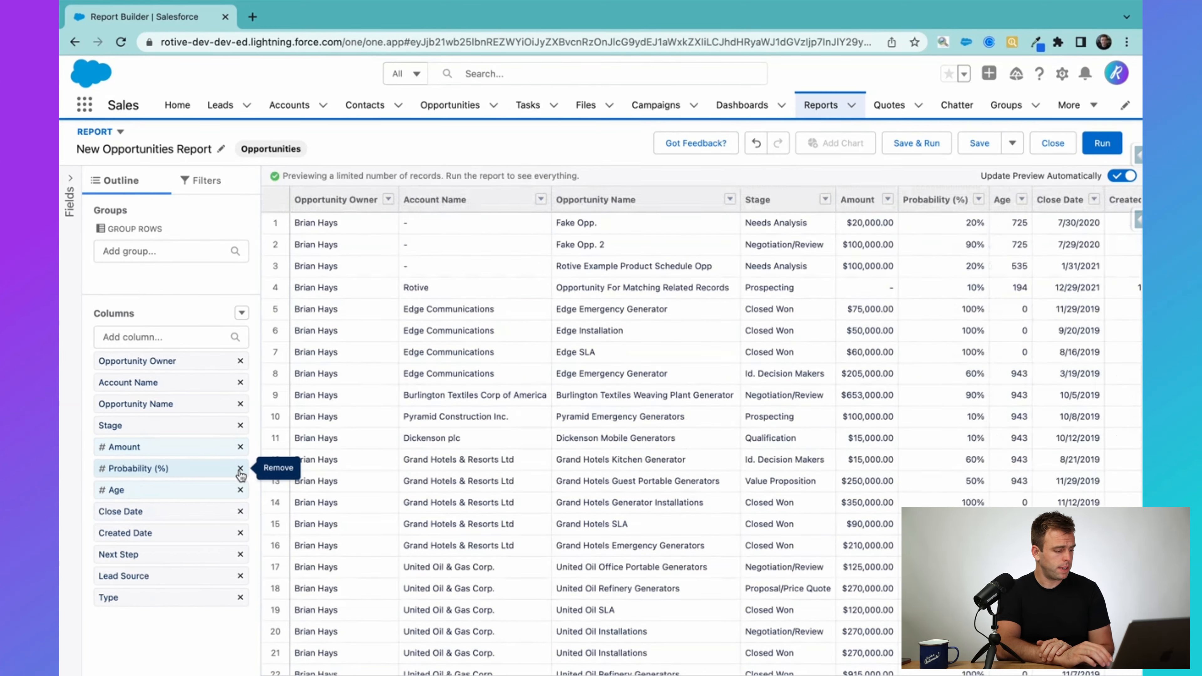
pyautogui.click(240, 468)
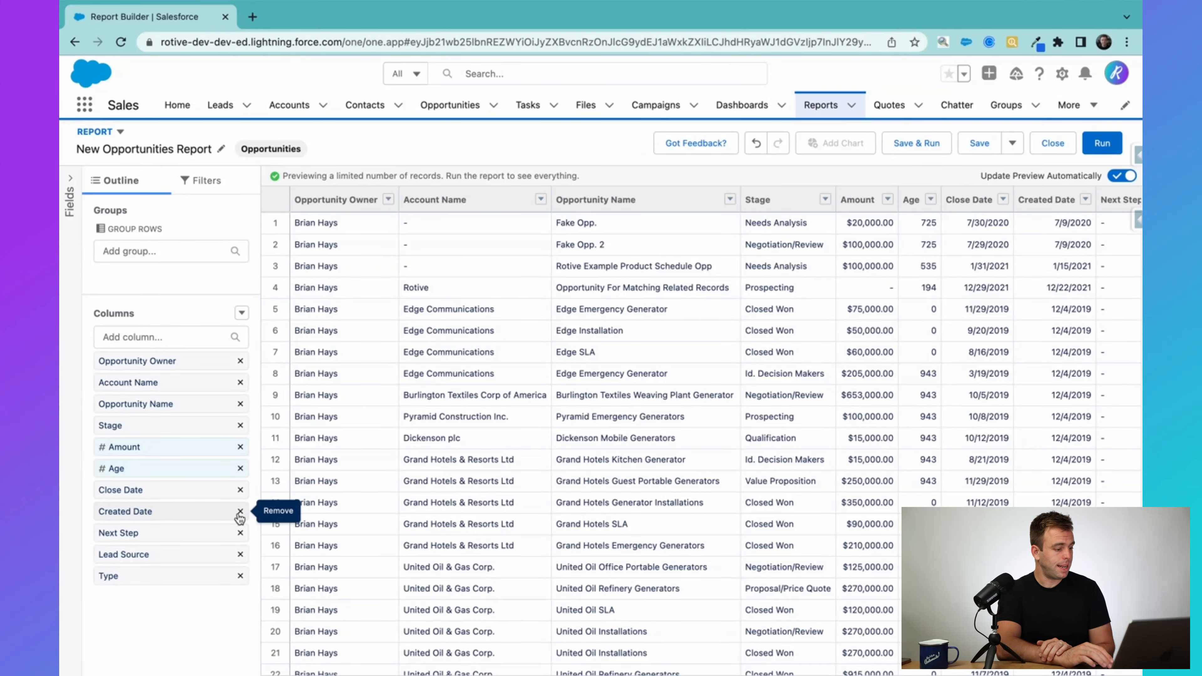
pyautogui.click(241, 533)
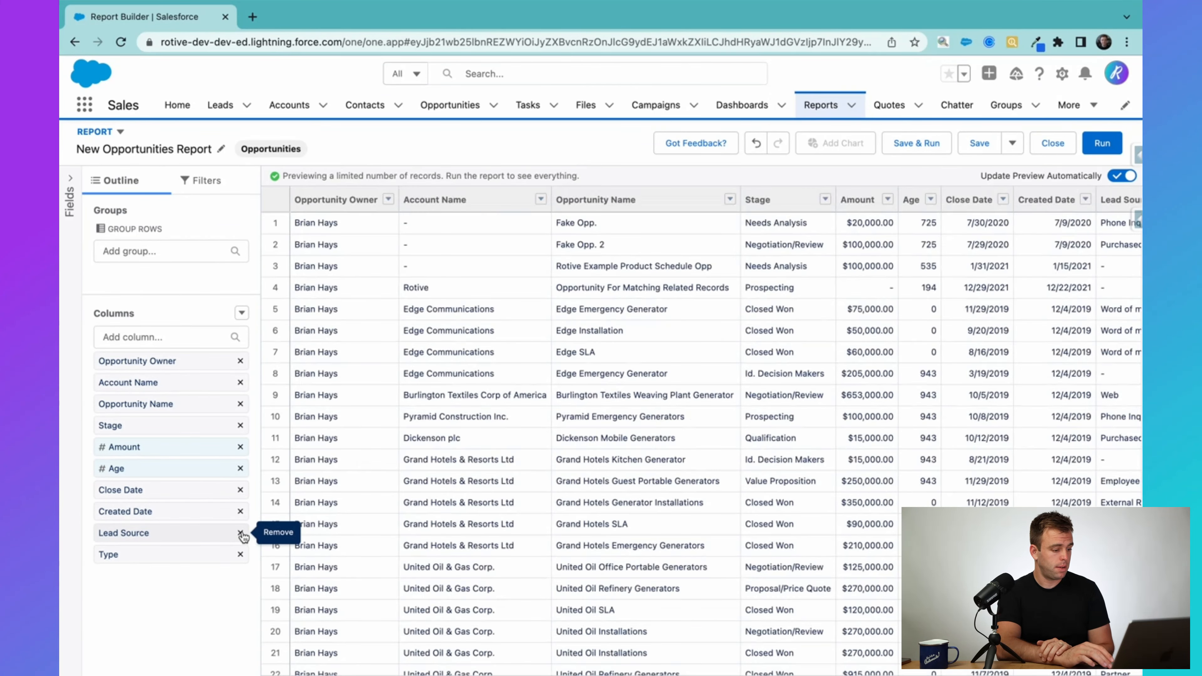
pyautogui.click(240, 555)
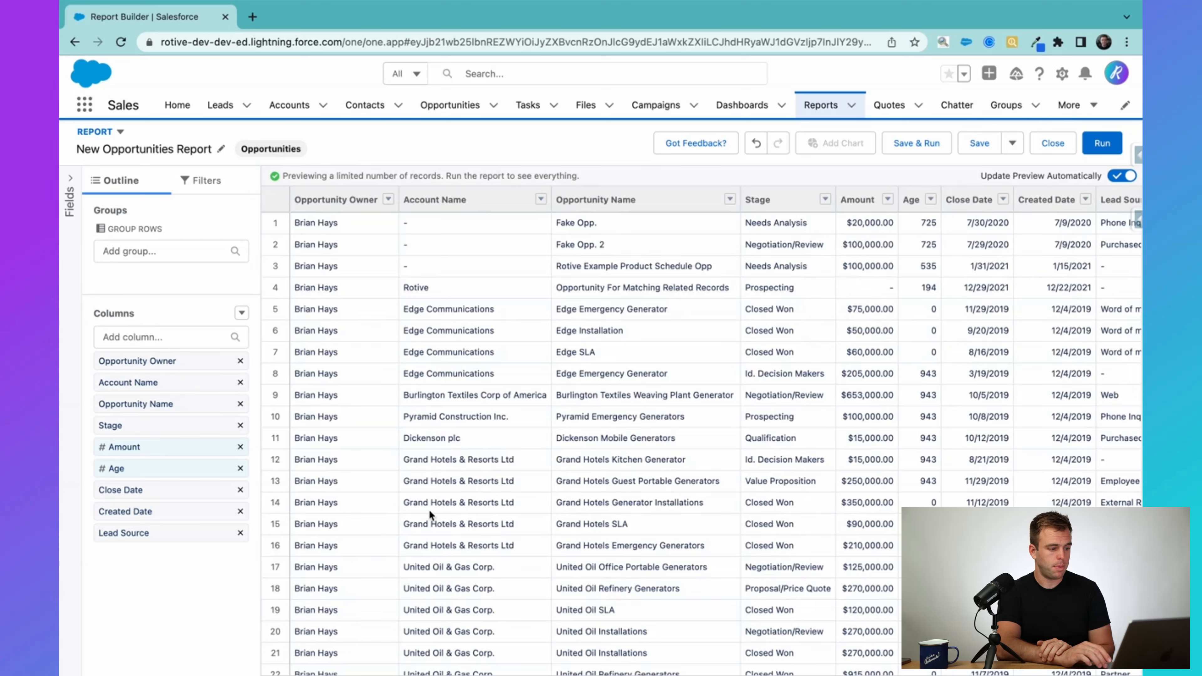
pyautogui.hscroll(2, 989, 382)
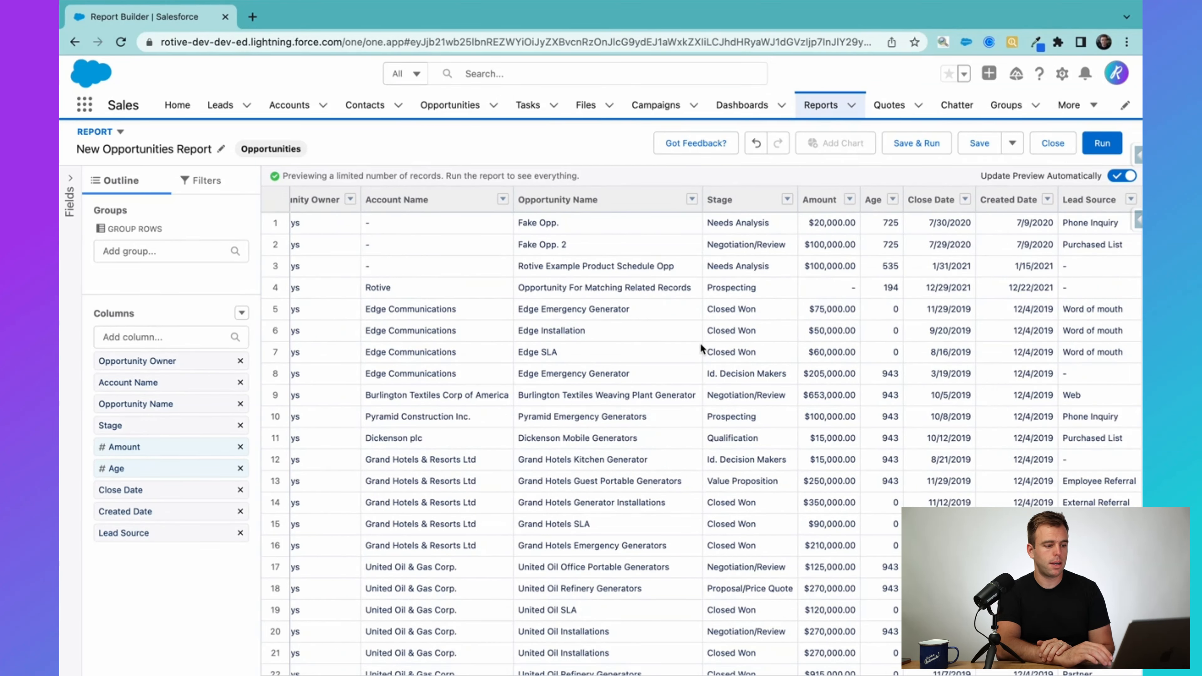
pyautogui.hscroll(-2, 700, 346)
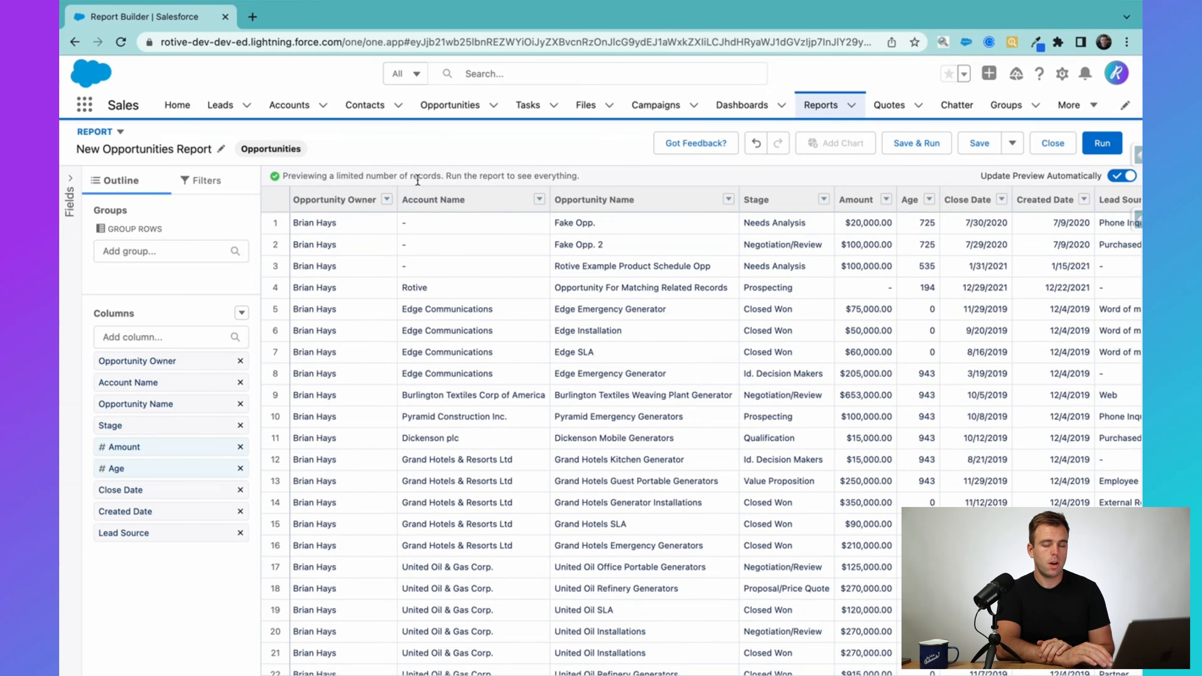
pyautogui.click(388, 199)
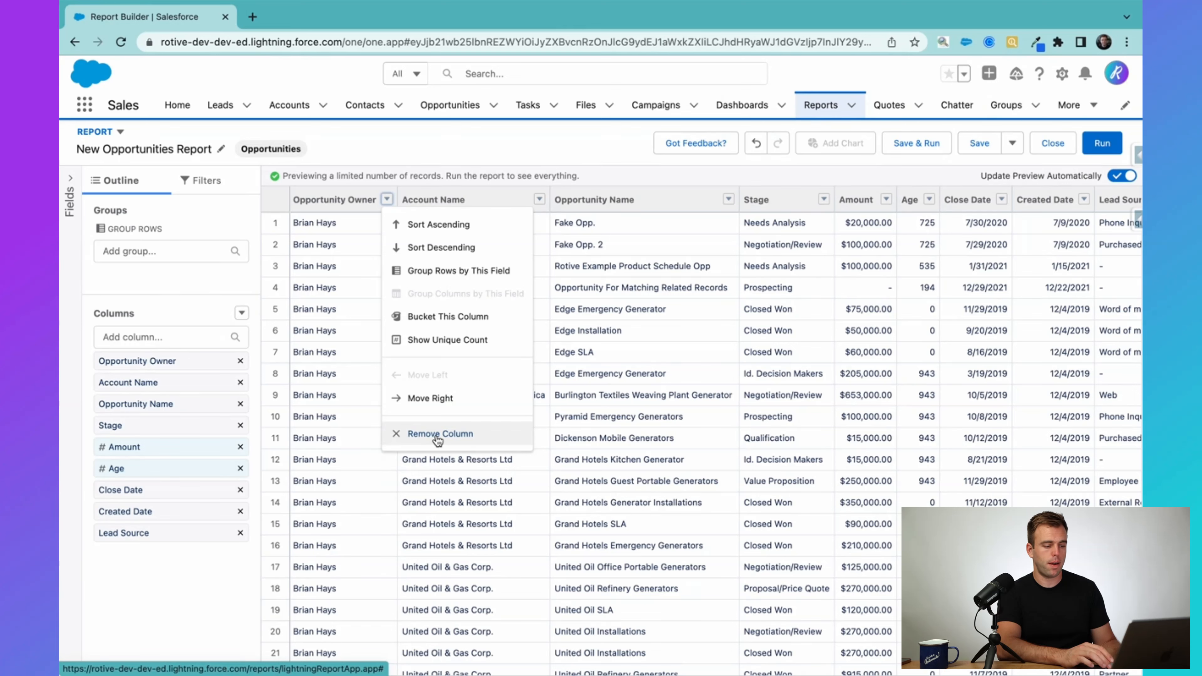
pyautogui.click(630, 178)
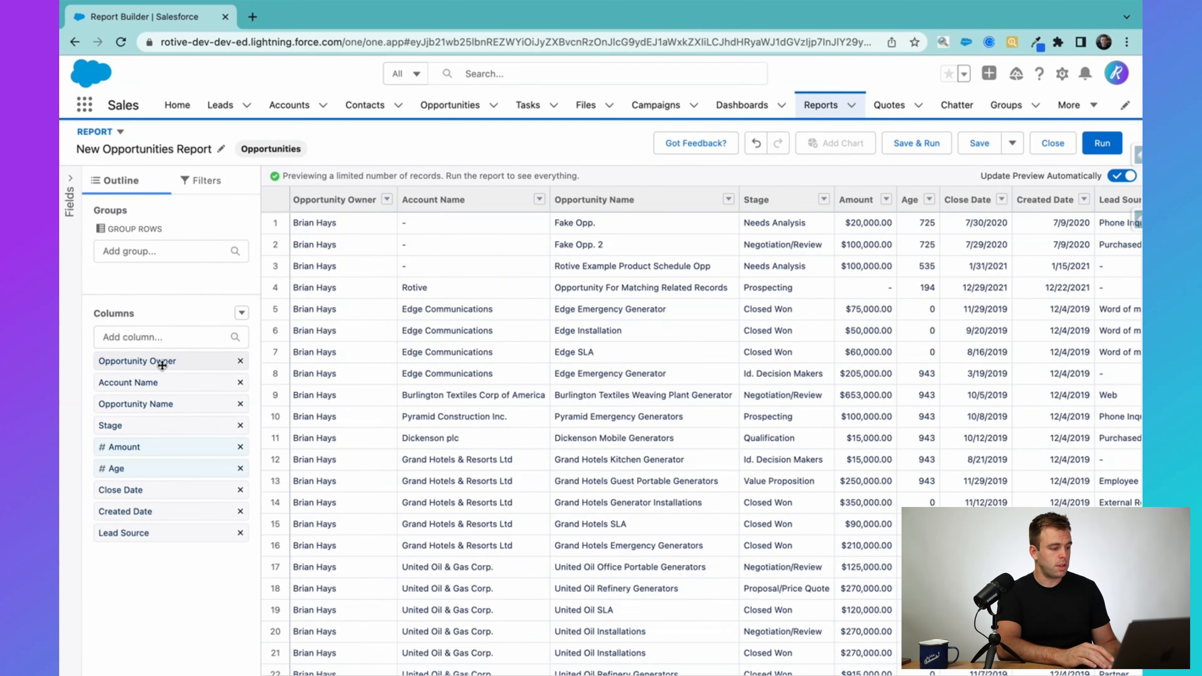
# Step: Reorder the report columns so Opportunity Owner follows Stage and Account Name follows Opportunity Name
pyautogui.moveTo(162, 366); pyautogui.dragTo(150, 419)
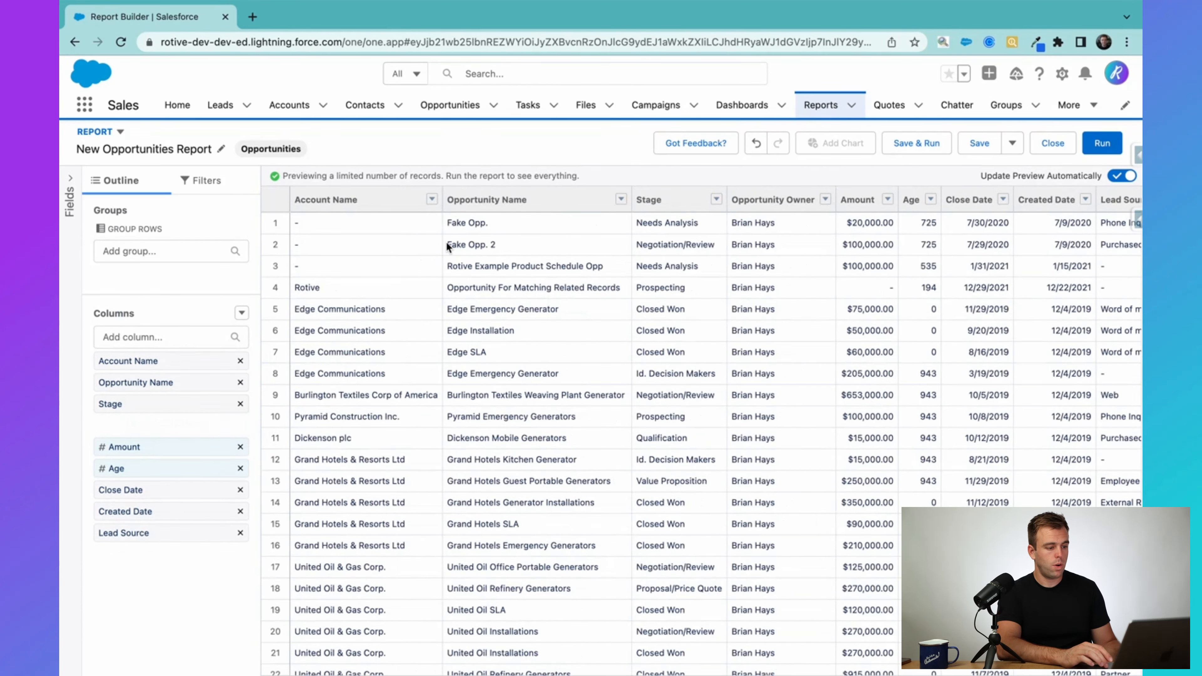
pyautogui.moveTo(390, 196); pyautogui.dragTo(719, 199)
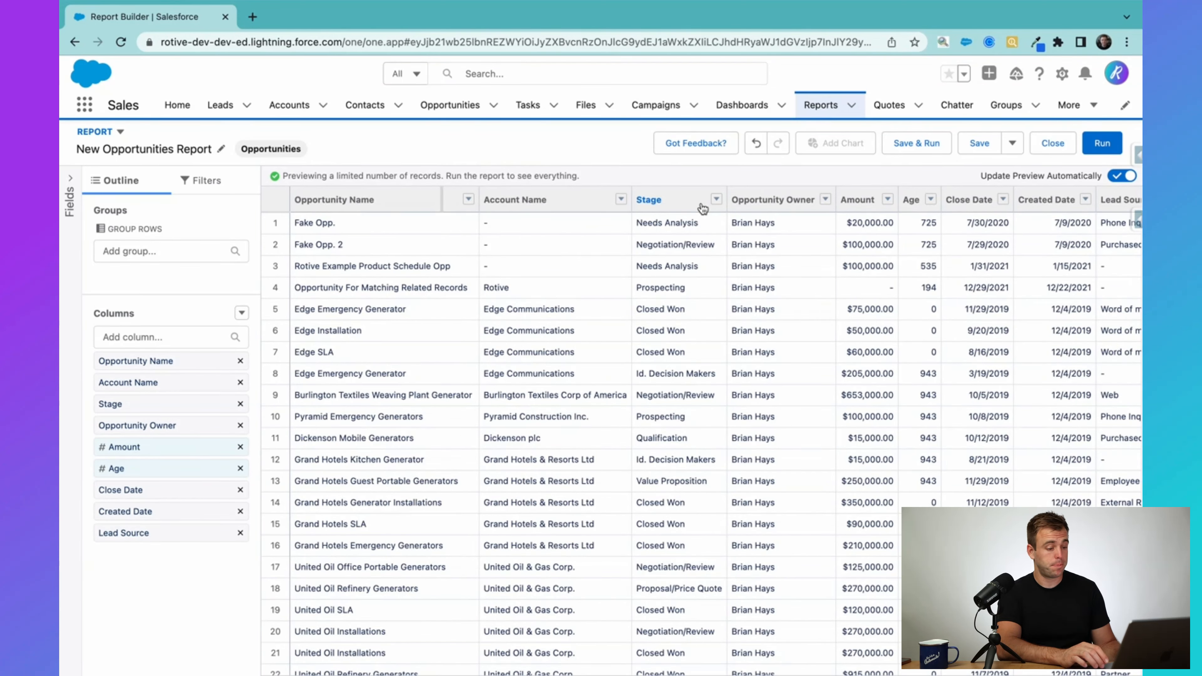
pyautogui.scroll(-2, 706, 504)
pyautogui.scroll(2, 706, 504)
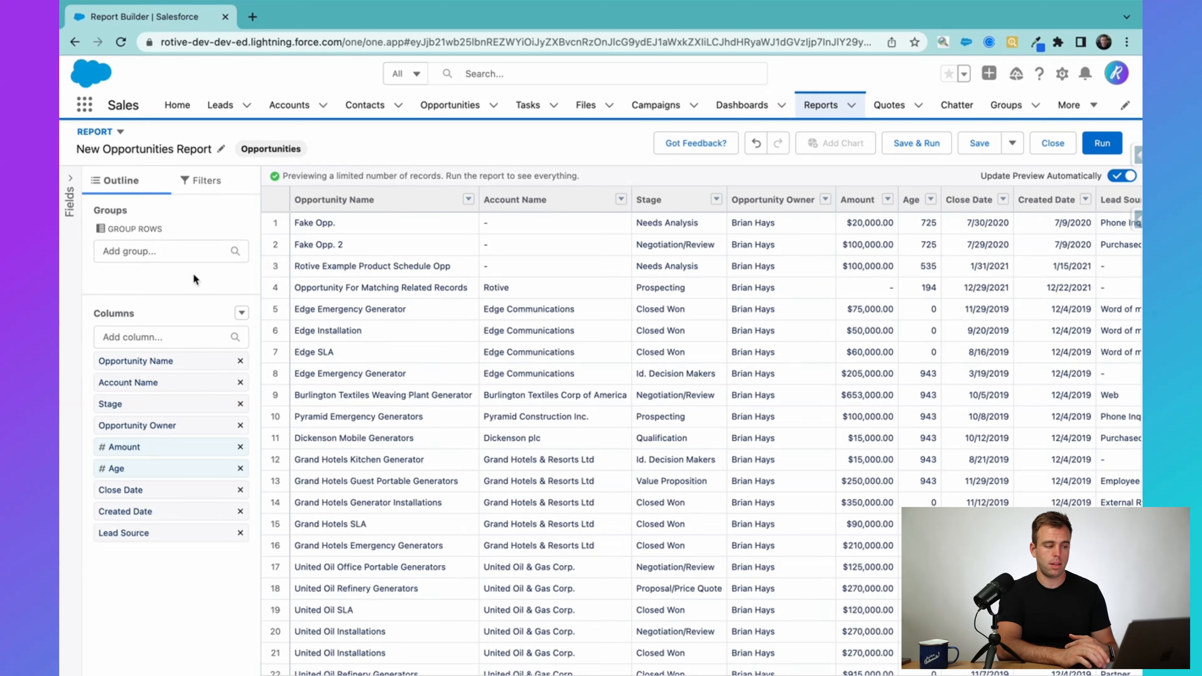
# Step: Group the report rows by the Stage field
pyautogui.click(148, 252)
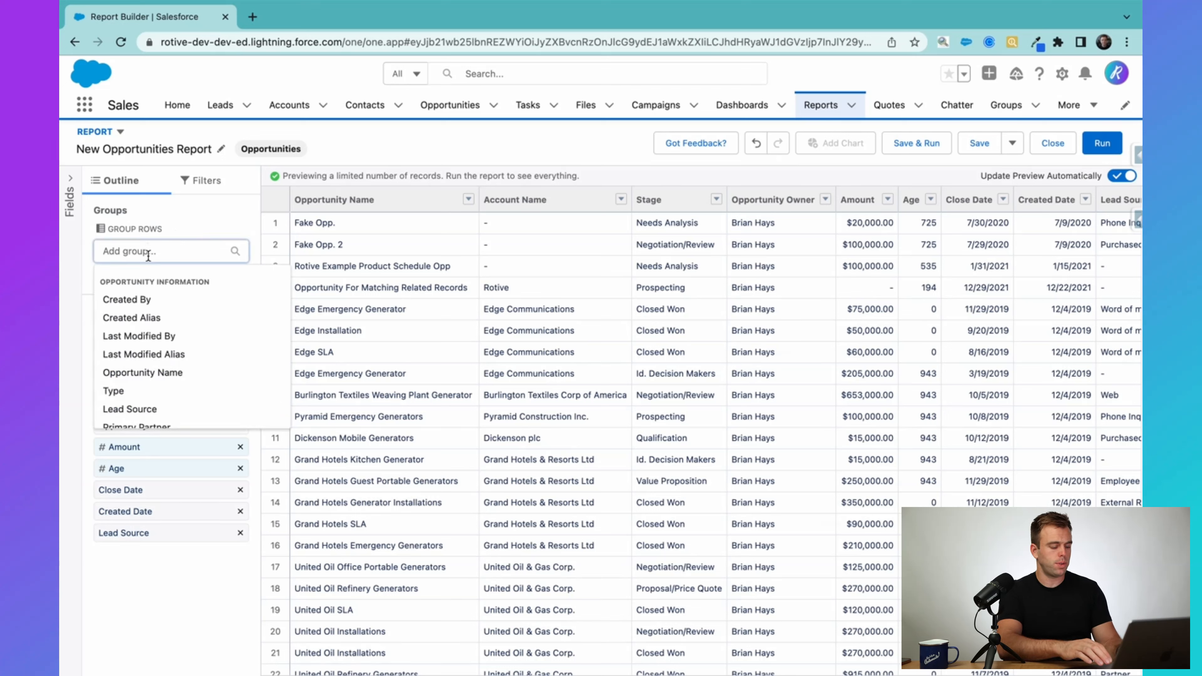
pyautogui.write('stage')
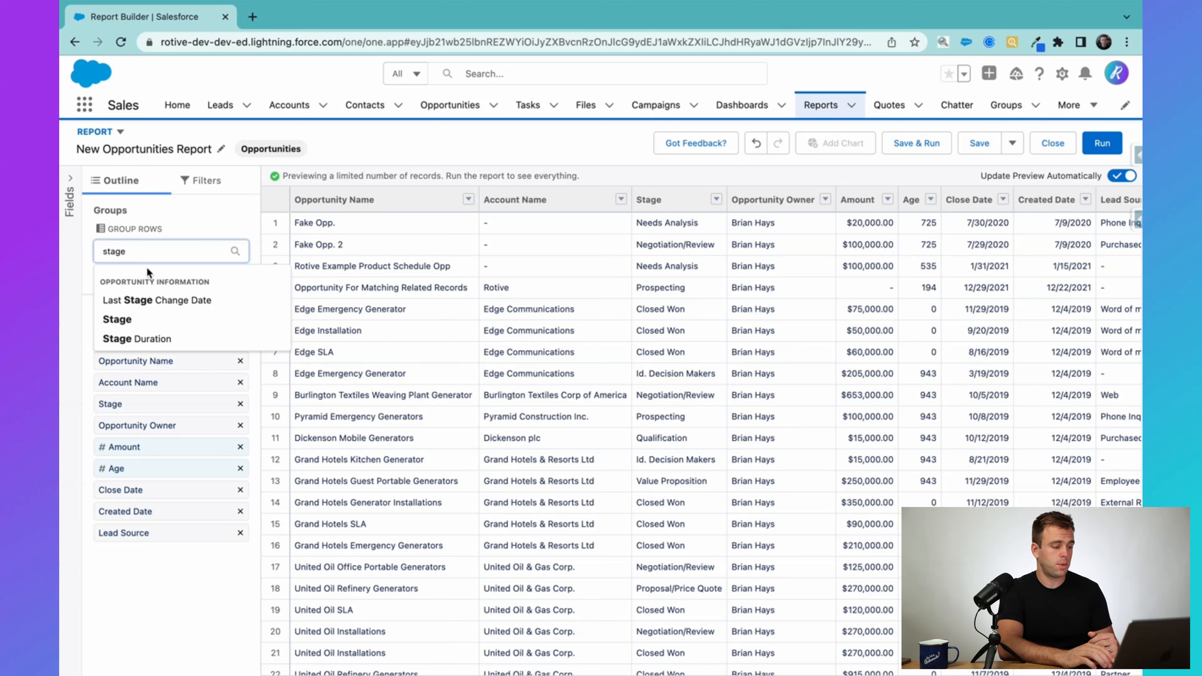
pyautogui.click(117, 319)
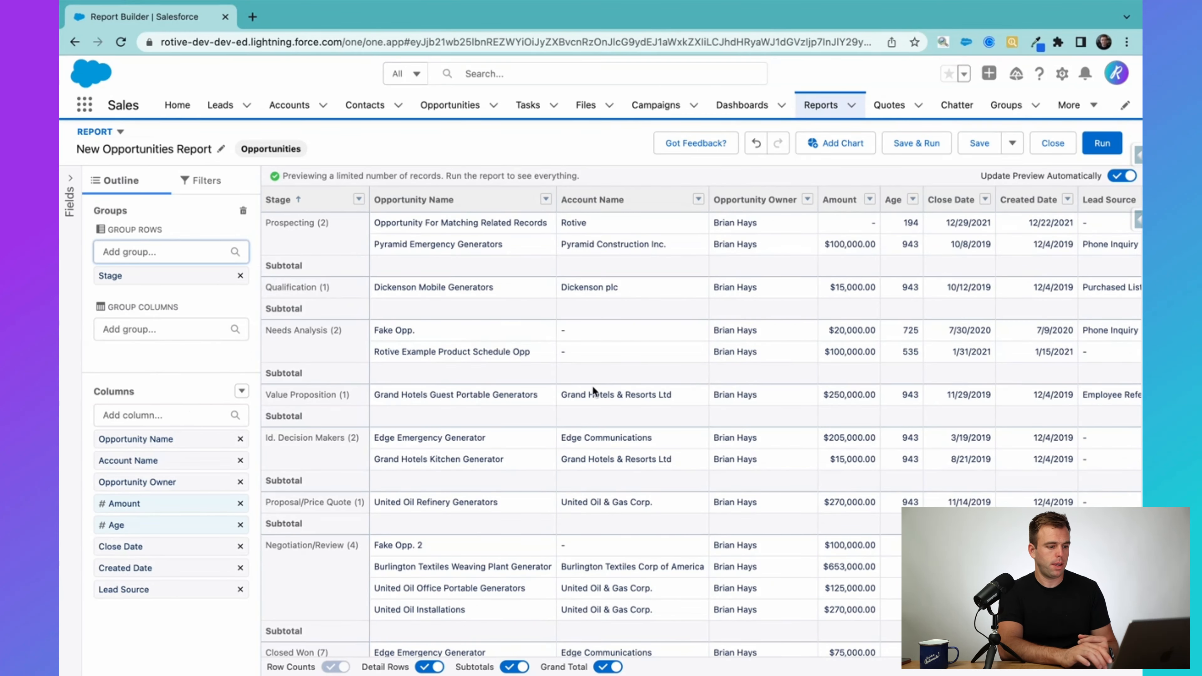
pyautogui.click(310, 225)
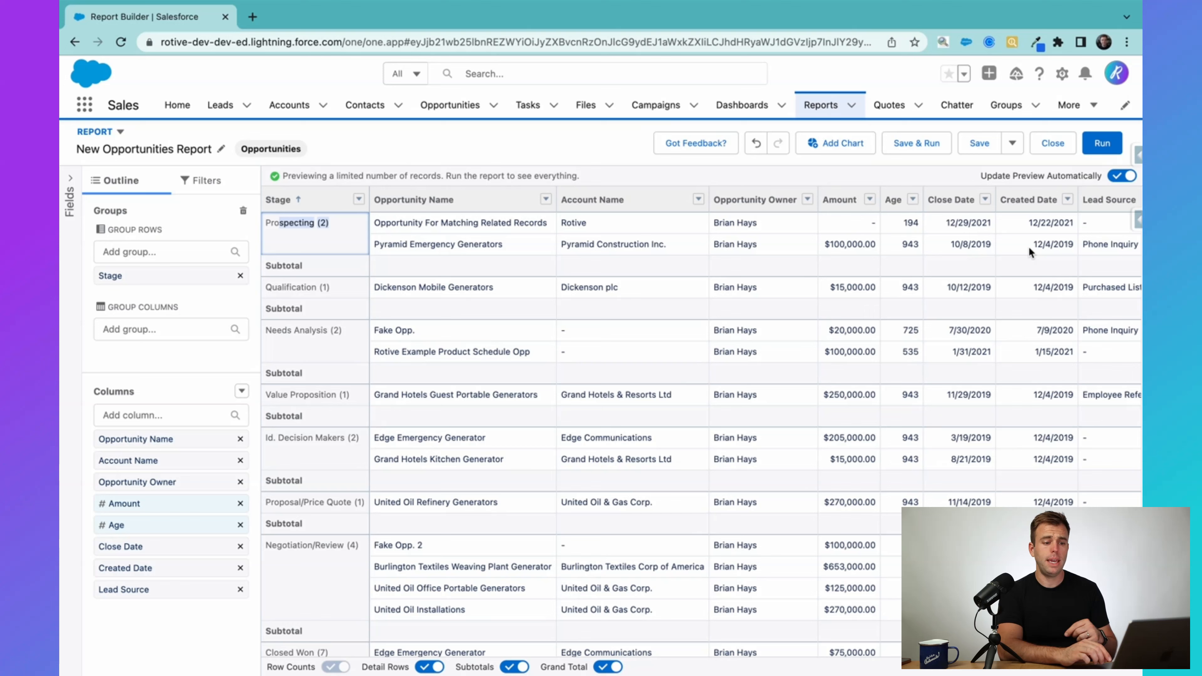
# Step: Start saving the report and name it Course Pipeline Report
pyautogui.click(980, 144)
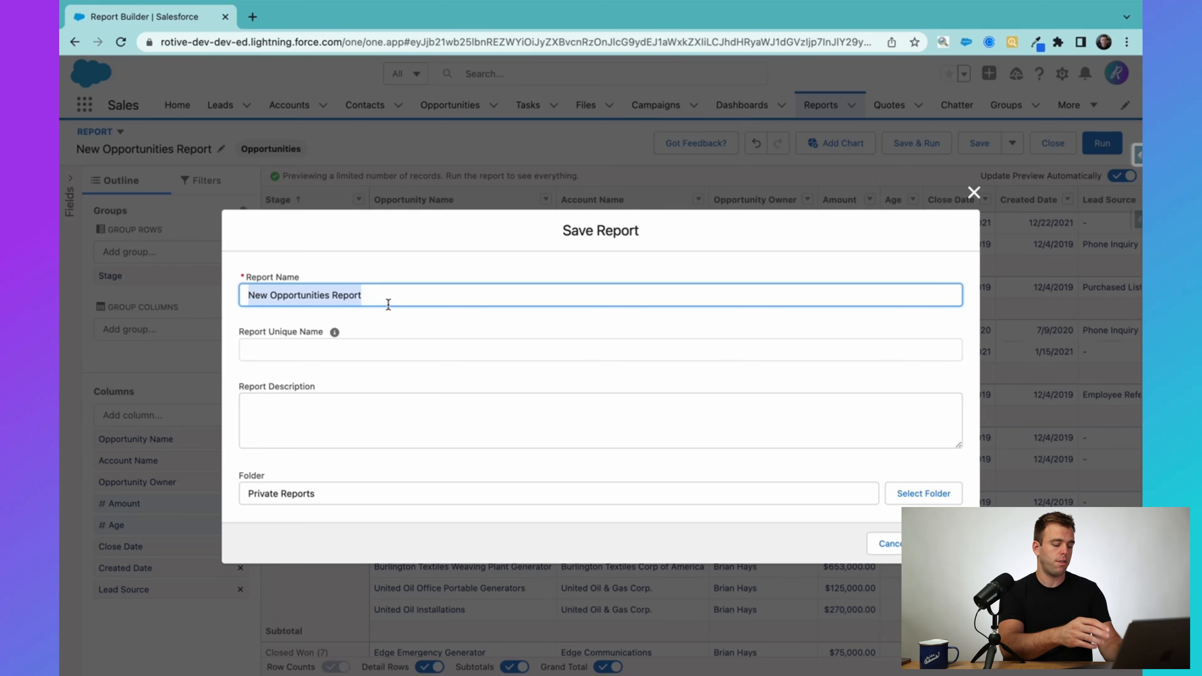
pyautogui.write('Course Pipeline ')
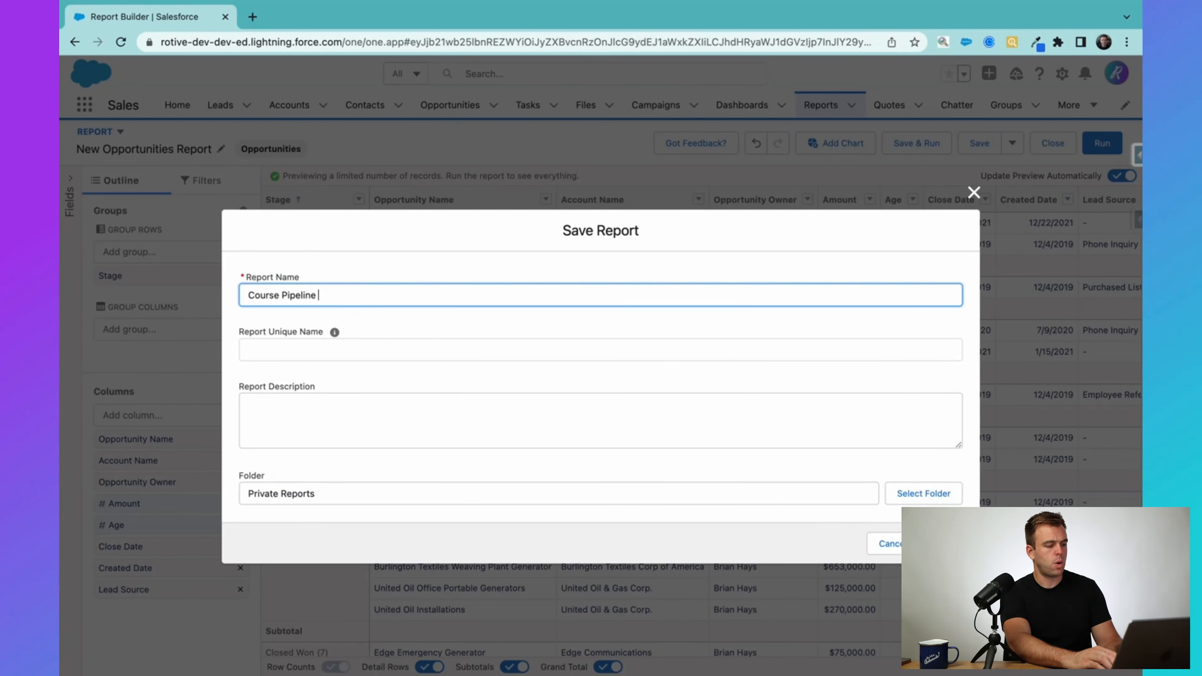
pyautogui.write('Report')
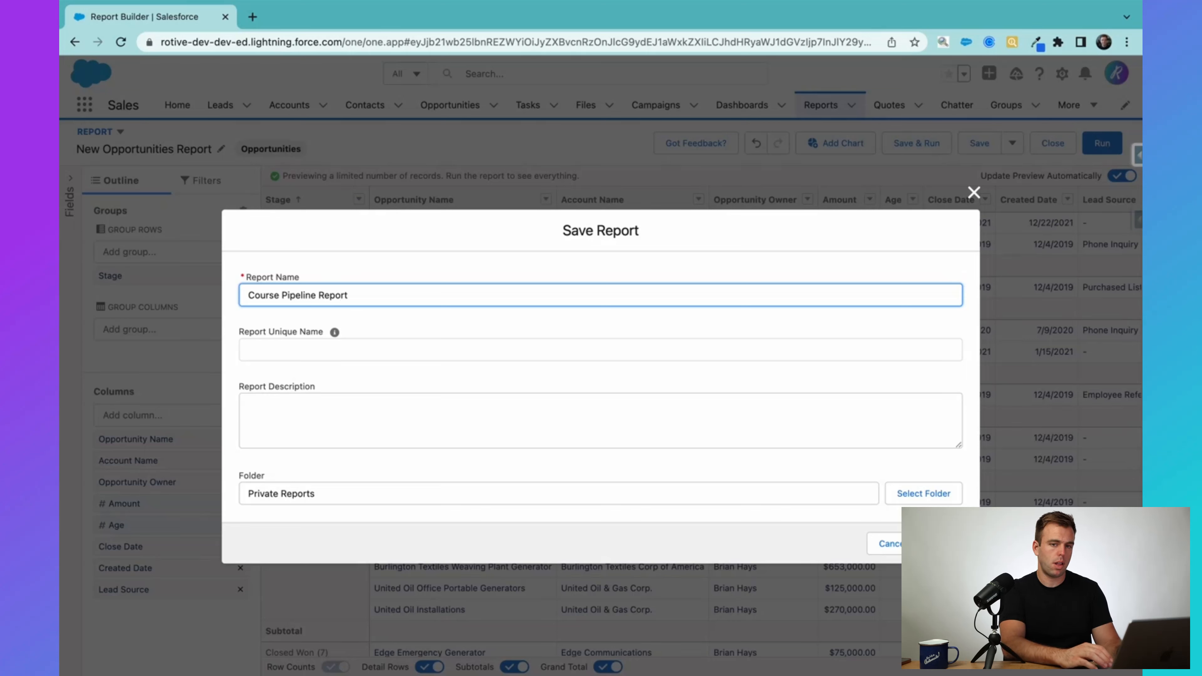
pyautogui.click(362, 433)
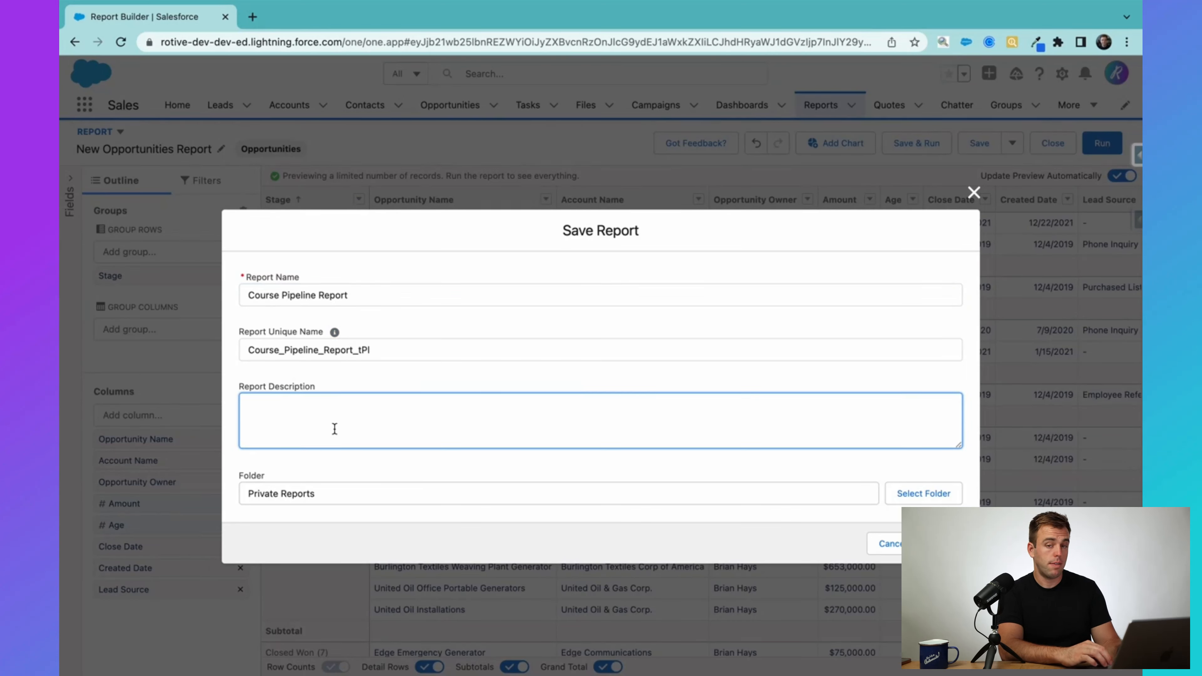
# Step: Choose the Key Metrics folder as the report's location and complete the save
pyautogui.moveTo(277, 470); pyautogui.dragTo(232, 471)
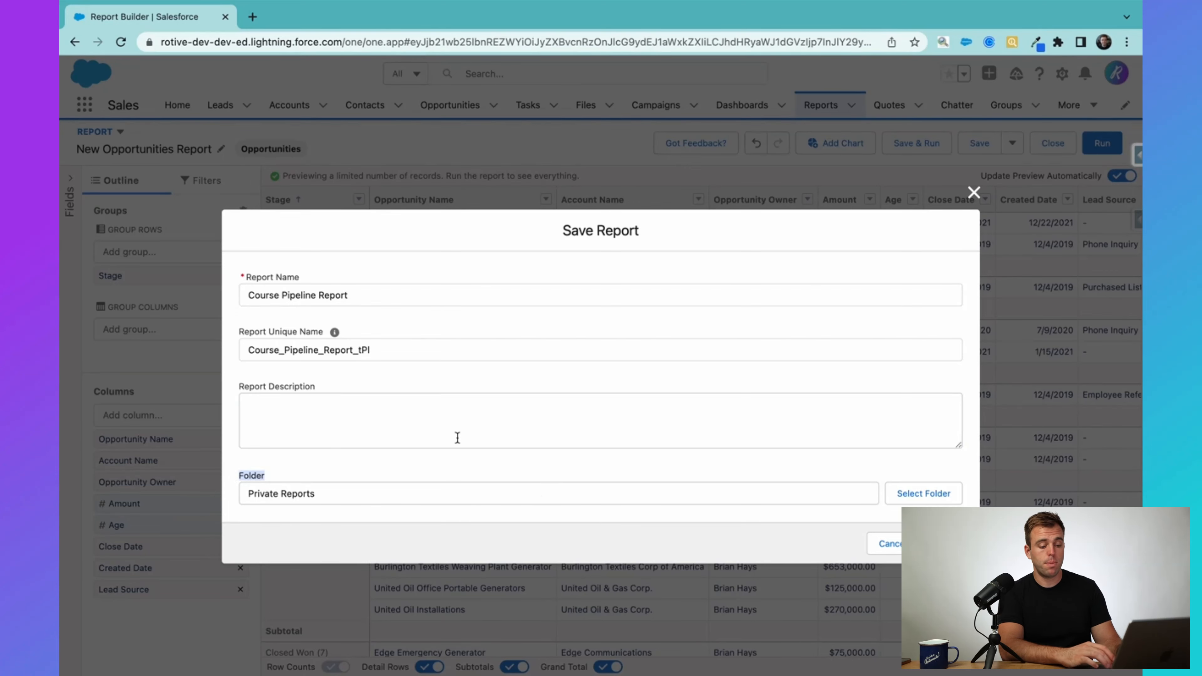
pyautogui.click(944, 493)
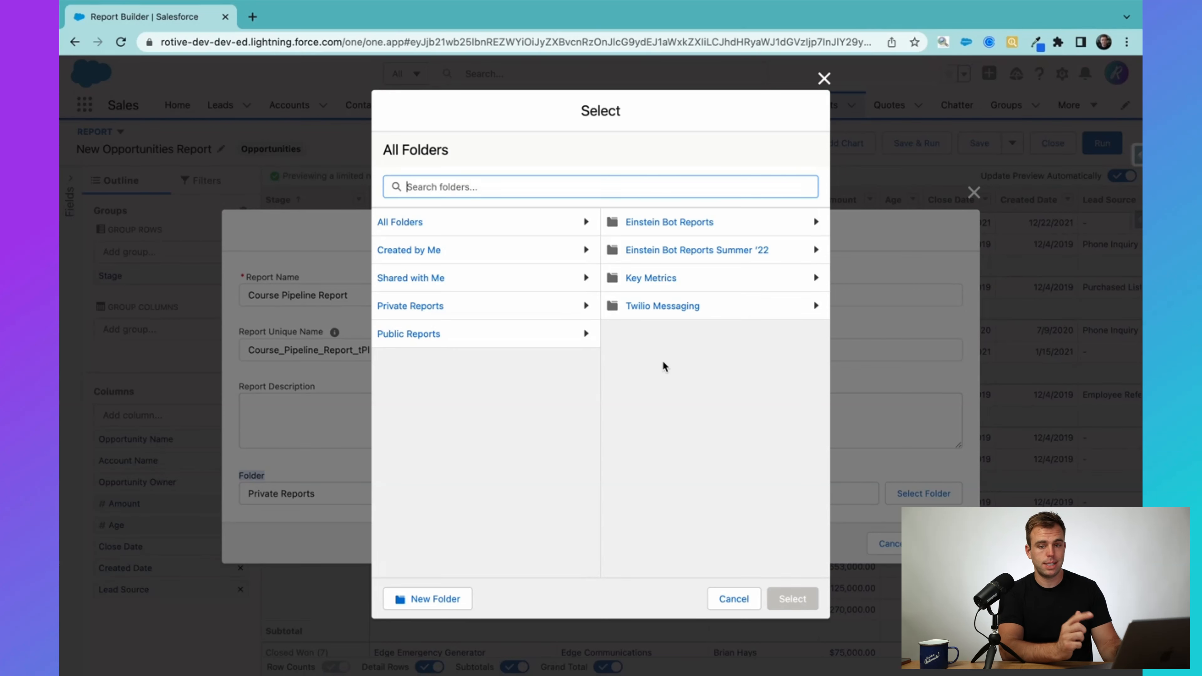
pyautogui.click(639, 279)
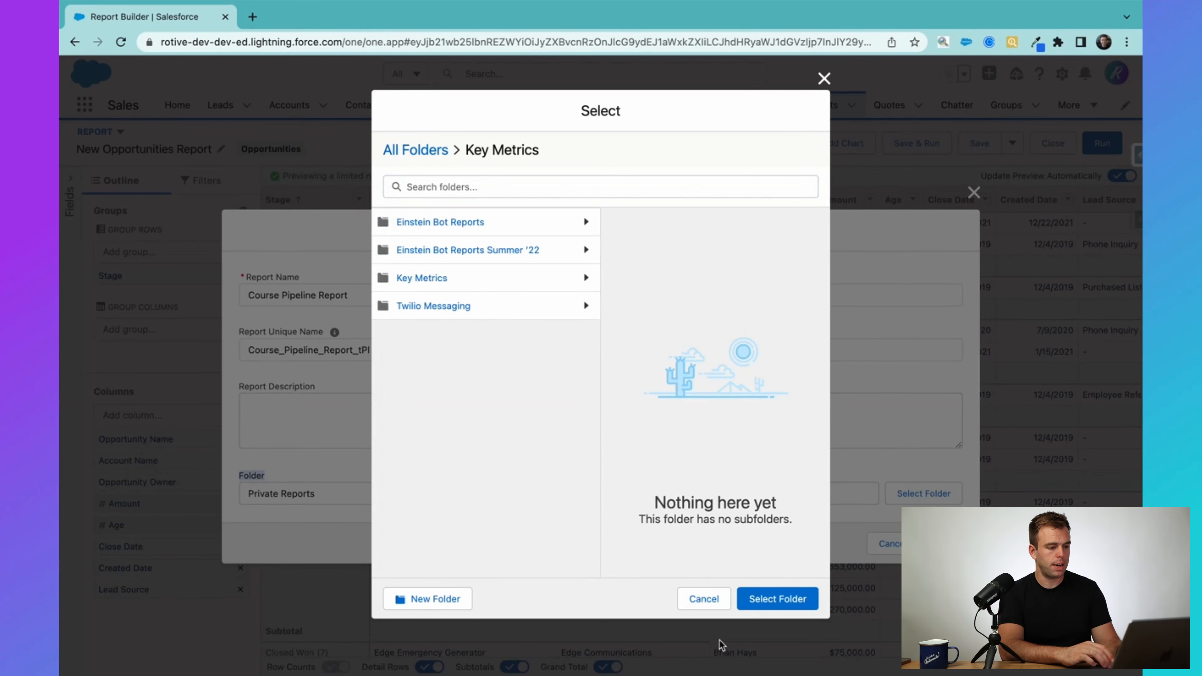
pyautogui.click(797, 600)
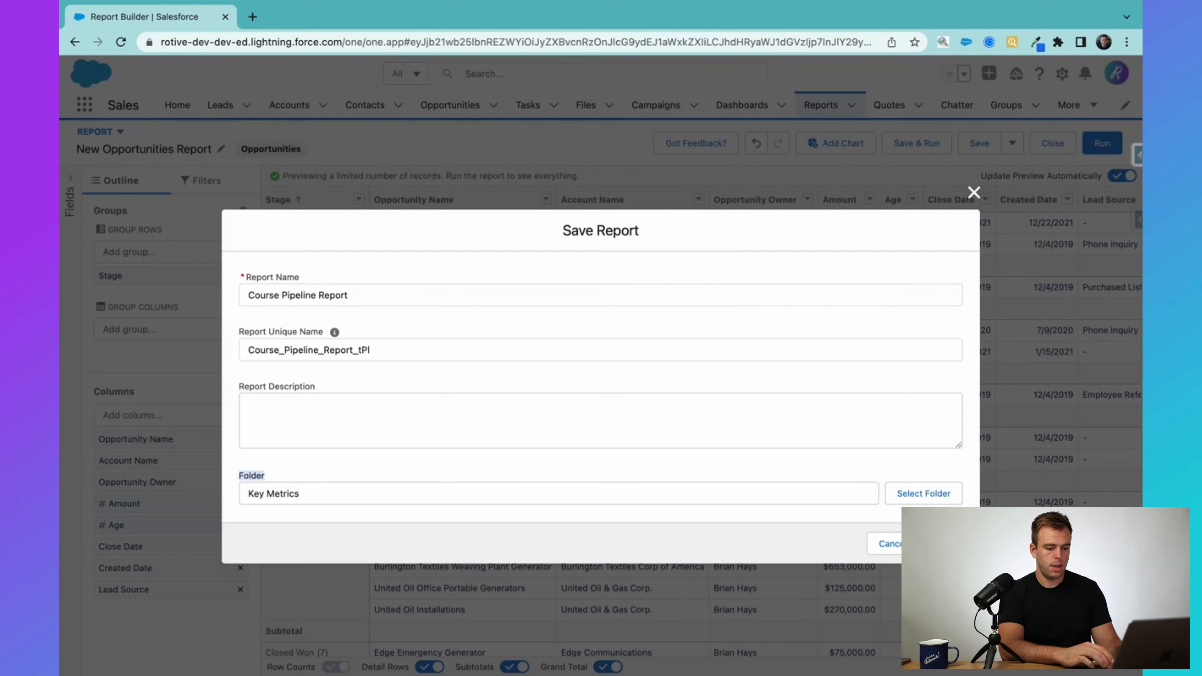
pyautogui.click(939, 544)
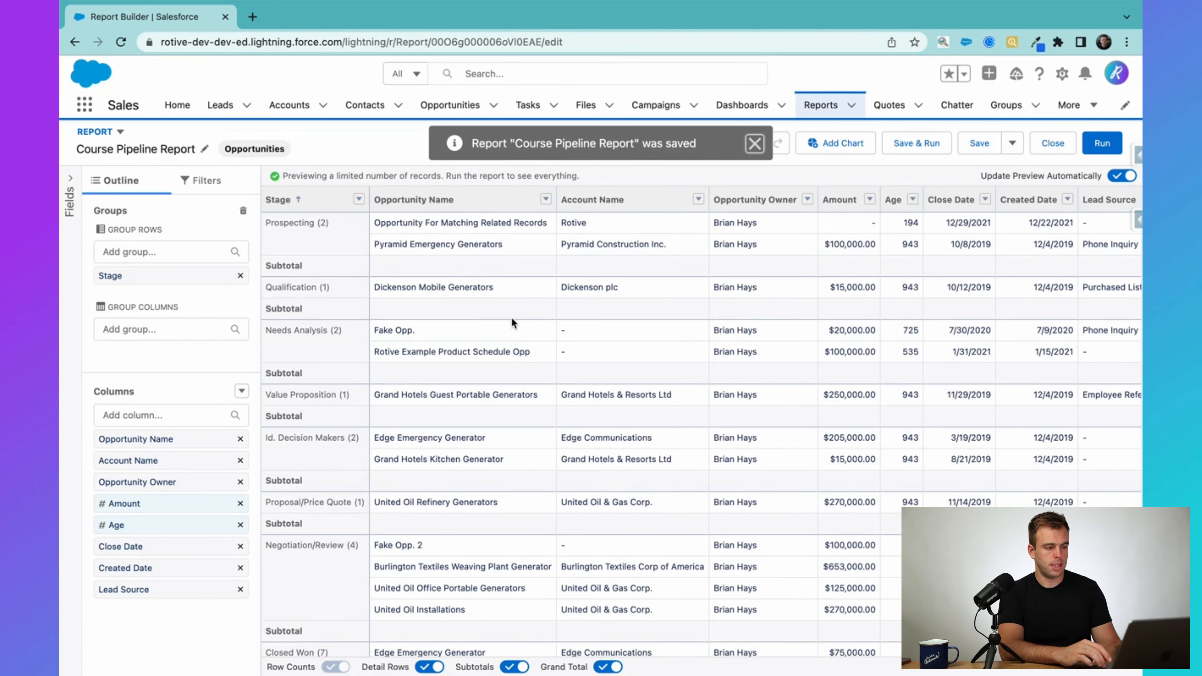
pyautogui.click(755, 144)
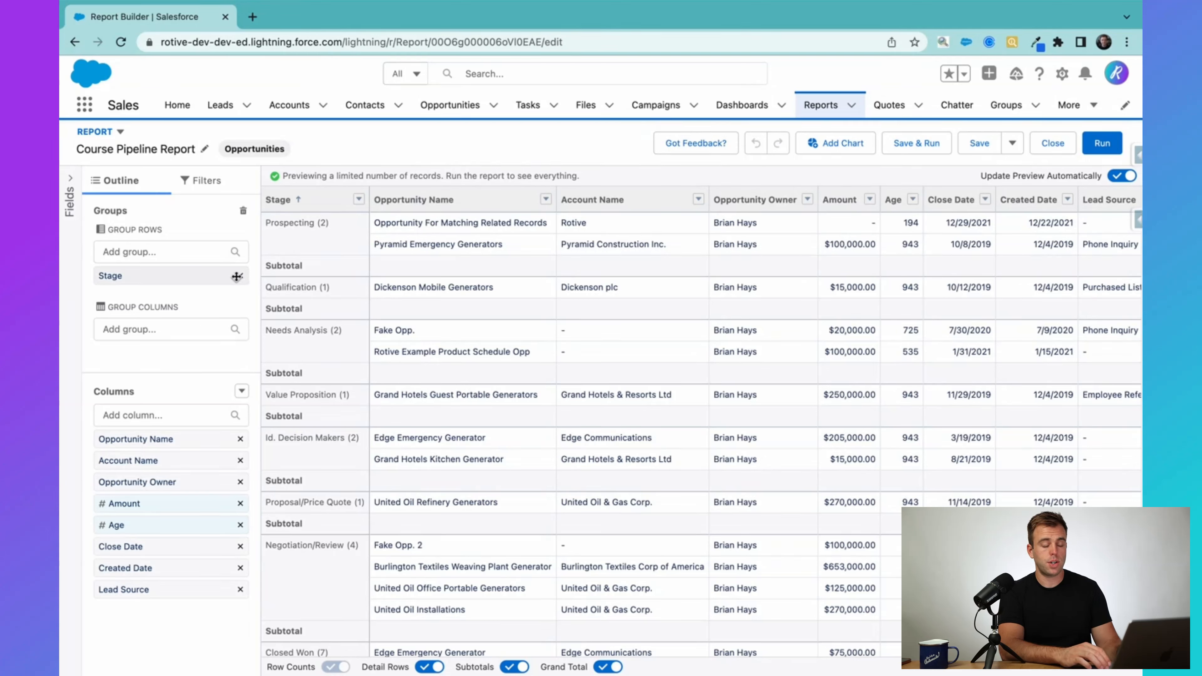
# Step: Add Close Date as a second row grouping beneath Stage
pyautogui.click(132, 249)
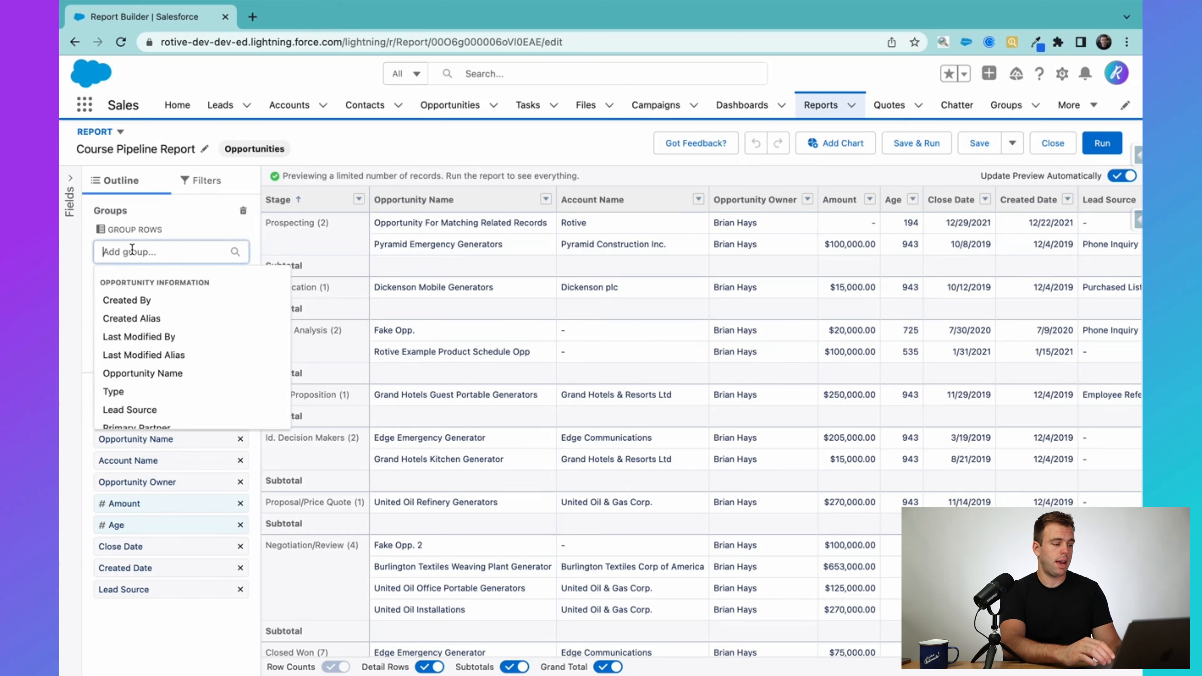
pyautogui.write('create')
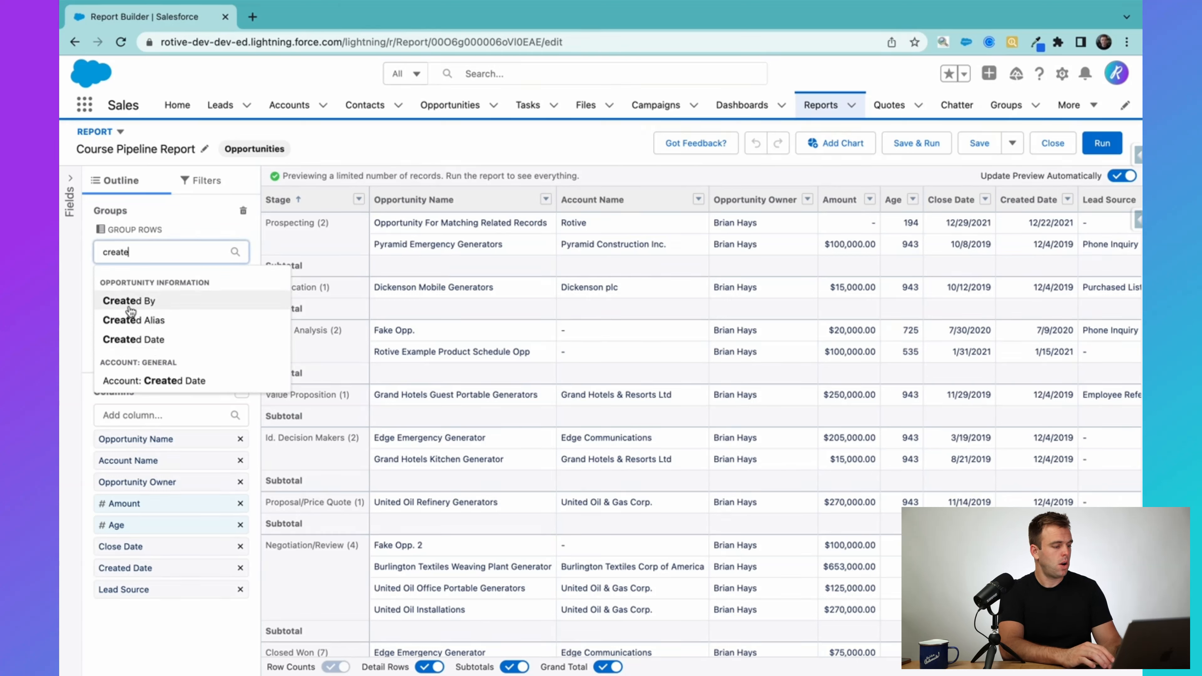
pyautogui.doubleClick(127, 242)
pyautogui.write('close')
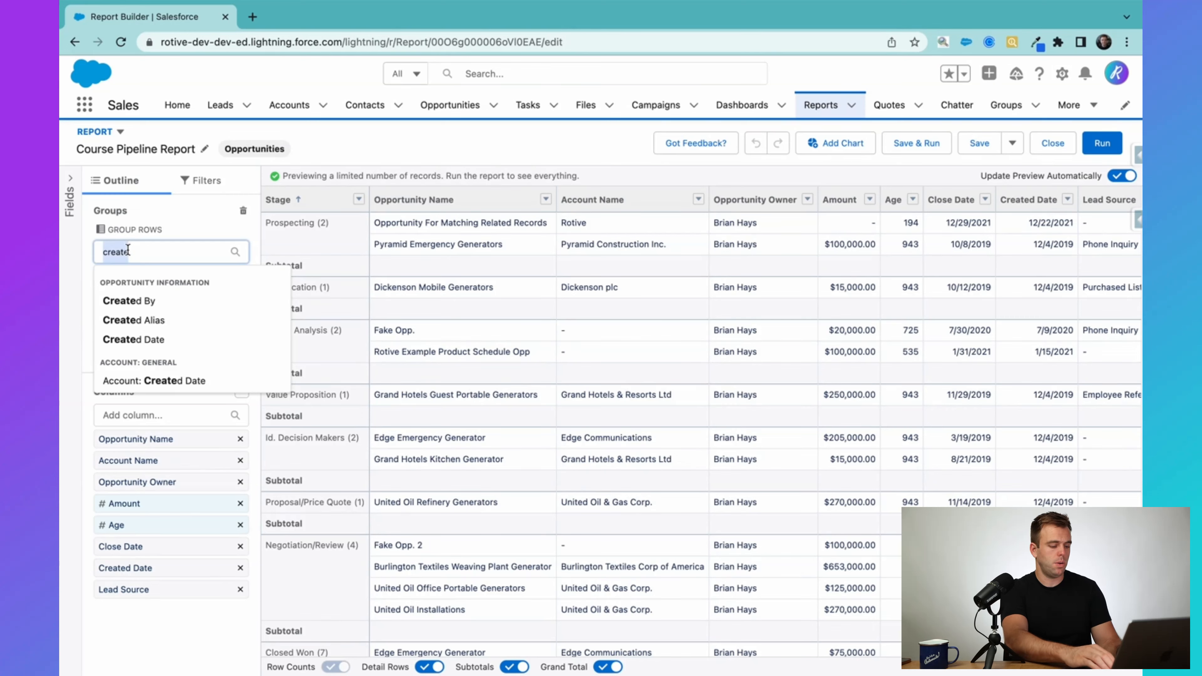
pyautogui.click(186, 308)
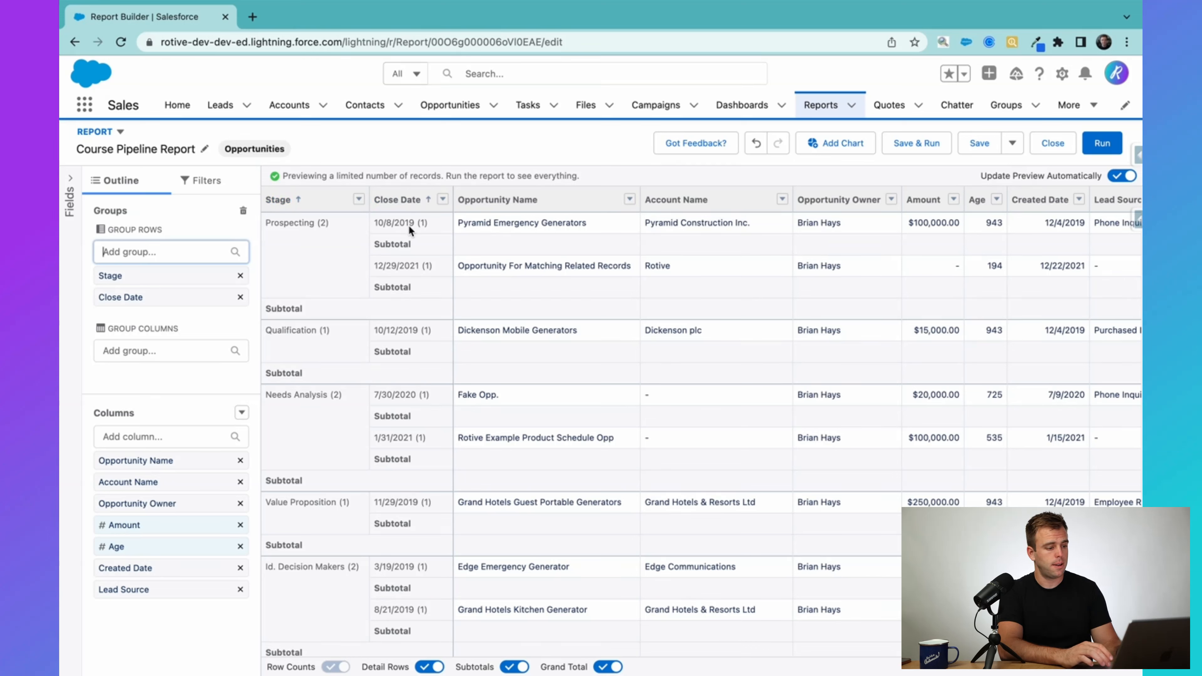
# Step: Group the Close Date row grouping by Calendar Month
pyautogui.click(443, 199)
pyautogui.moveTo(474, 275)
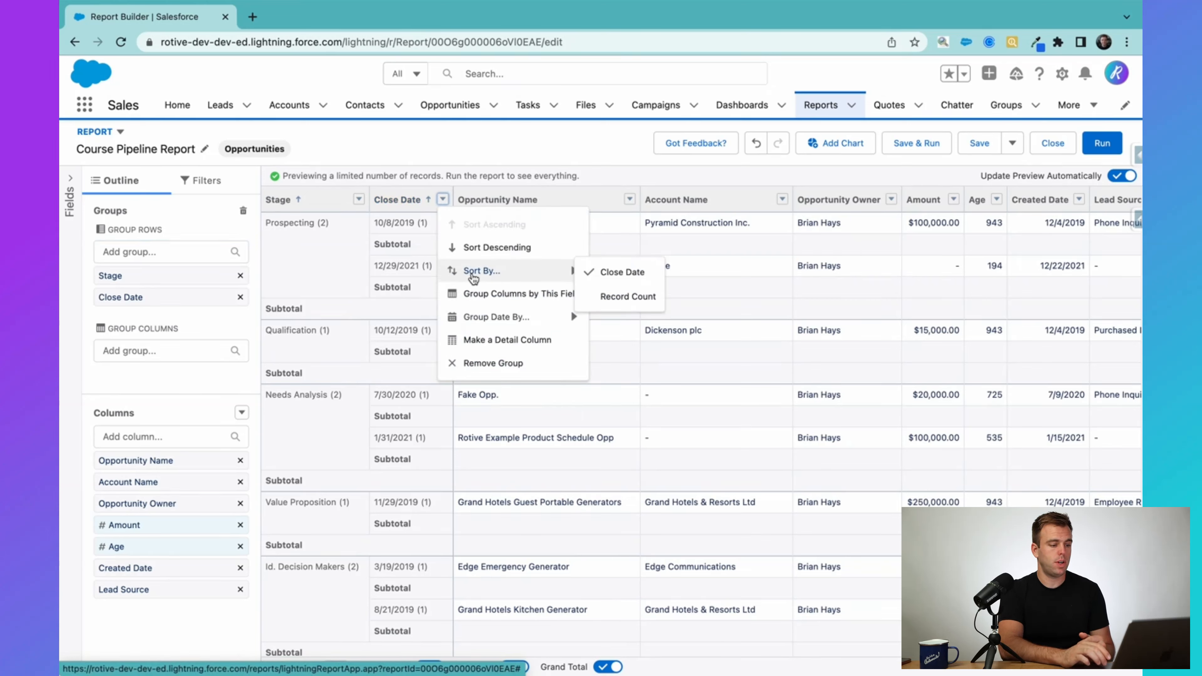
pyautogui.moveTo(483, 318)
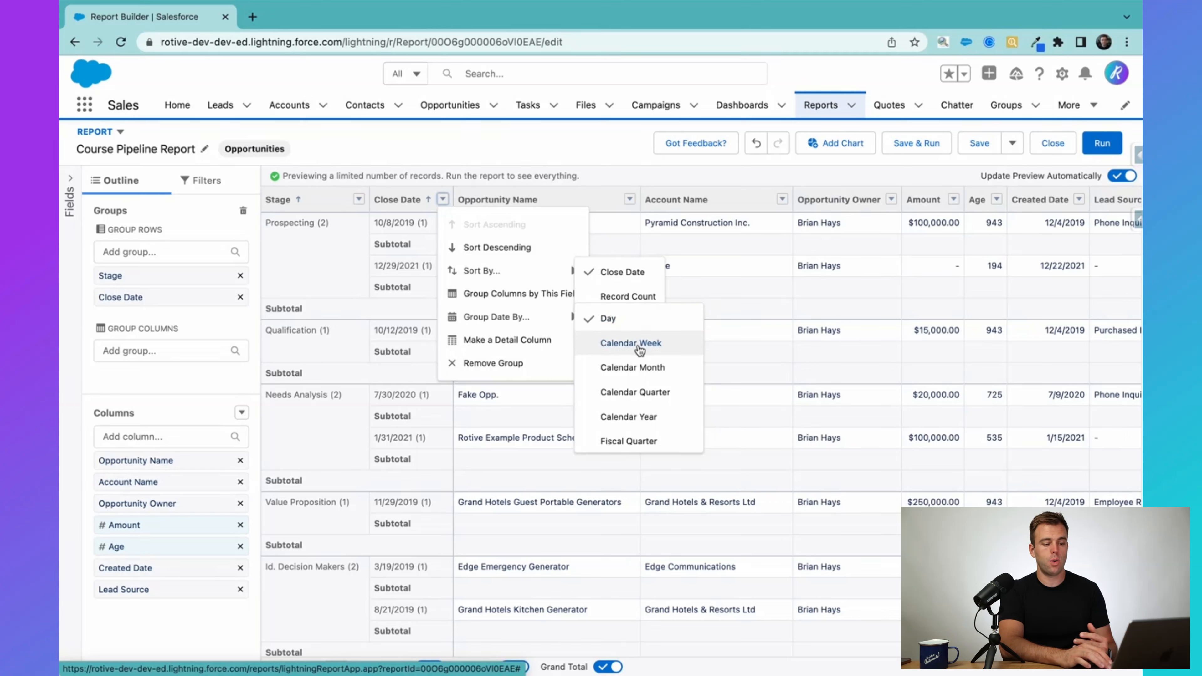
pyautogui.click(650, 378)
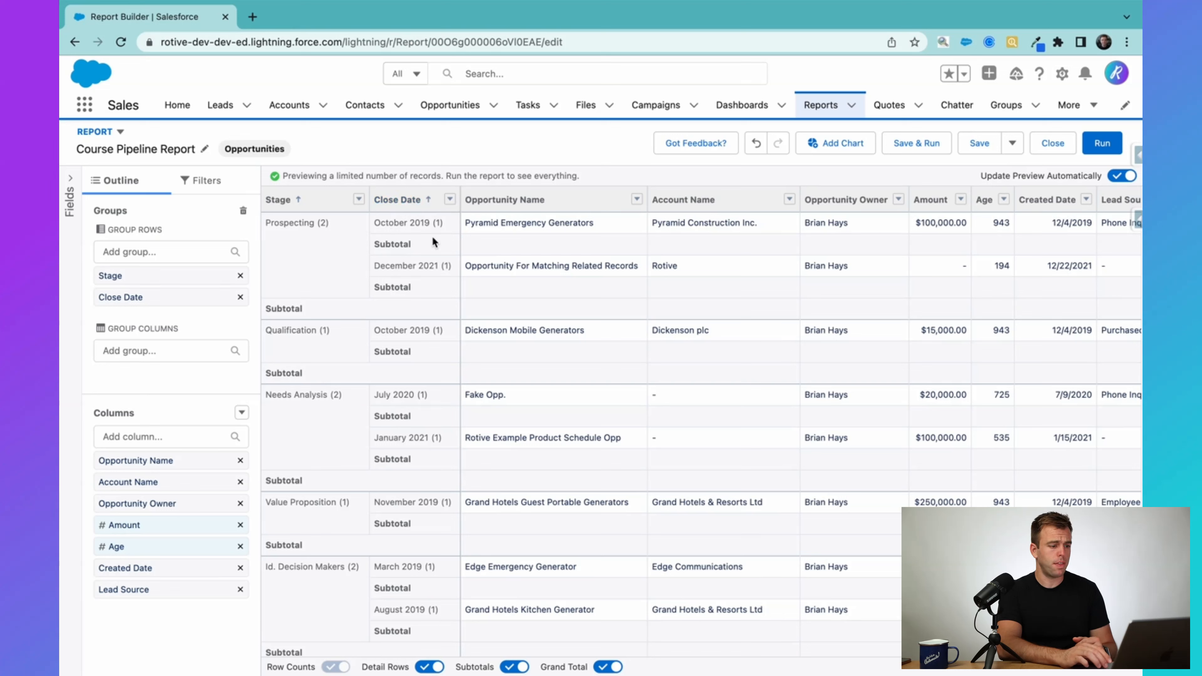
pyautogui.moveTo(374, 223); pyautogui.dragTo(445, 222)
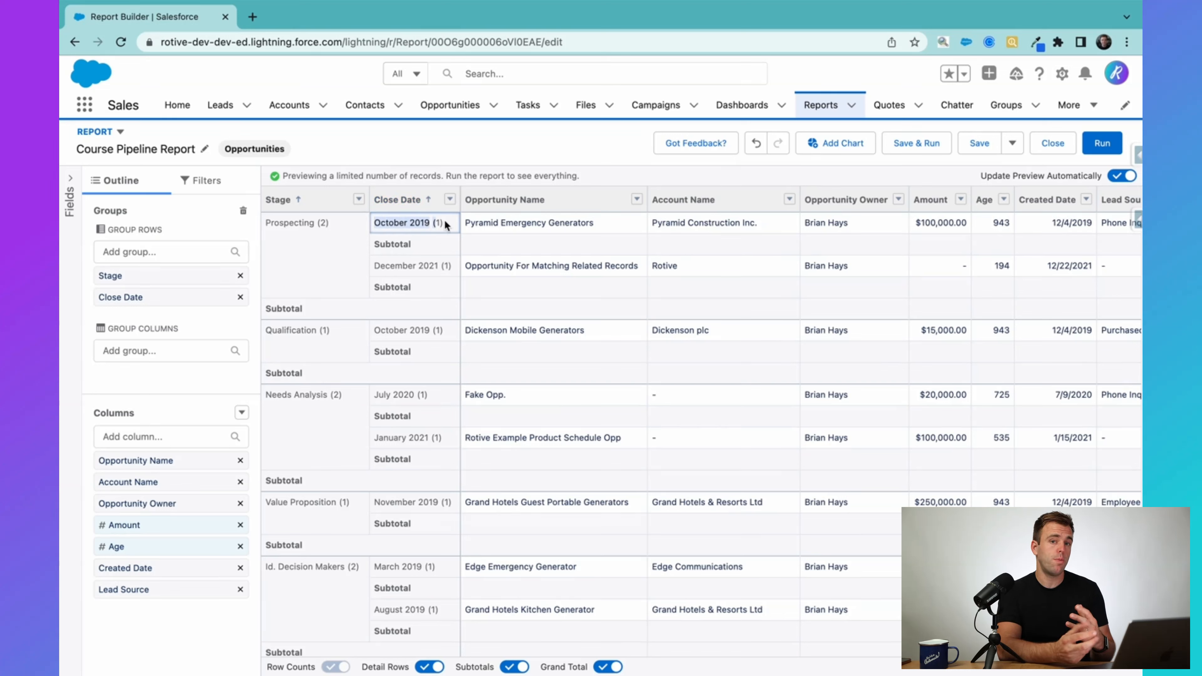
# Step: Reorder the row groups so Close Date sits above Stage, and move Close Date to the column grouping
pyautogui.moveTo(148, 276); pyautogui.dragTo(151, 305)
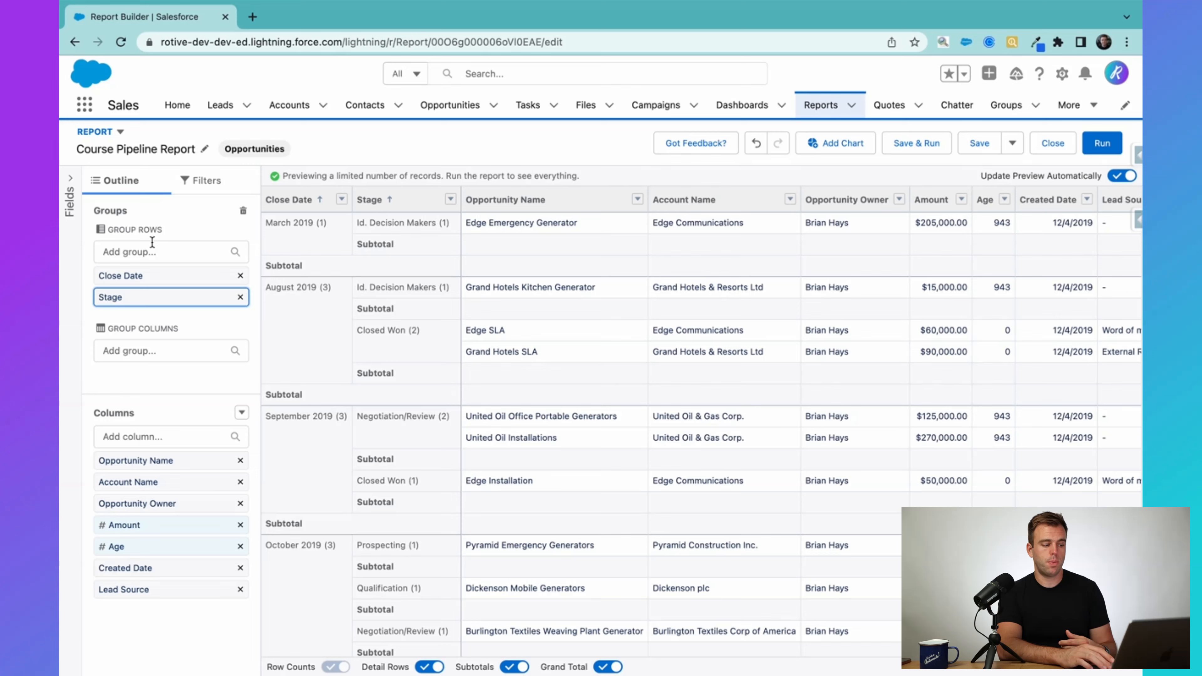
pyautogui.moveTo(129, 275); pyautogui.dragTo(141, 356)
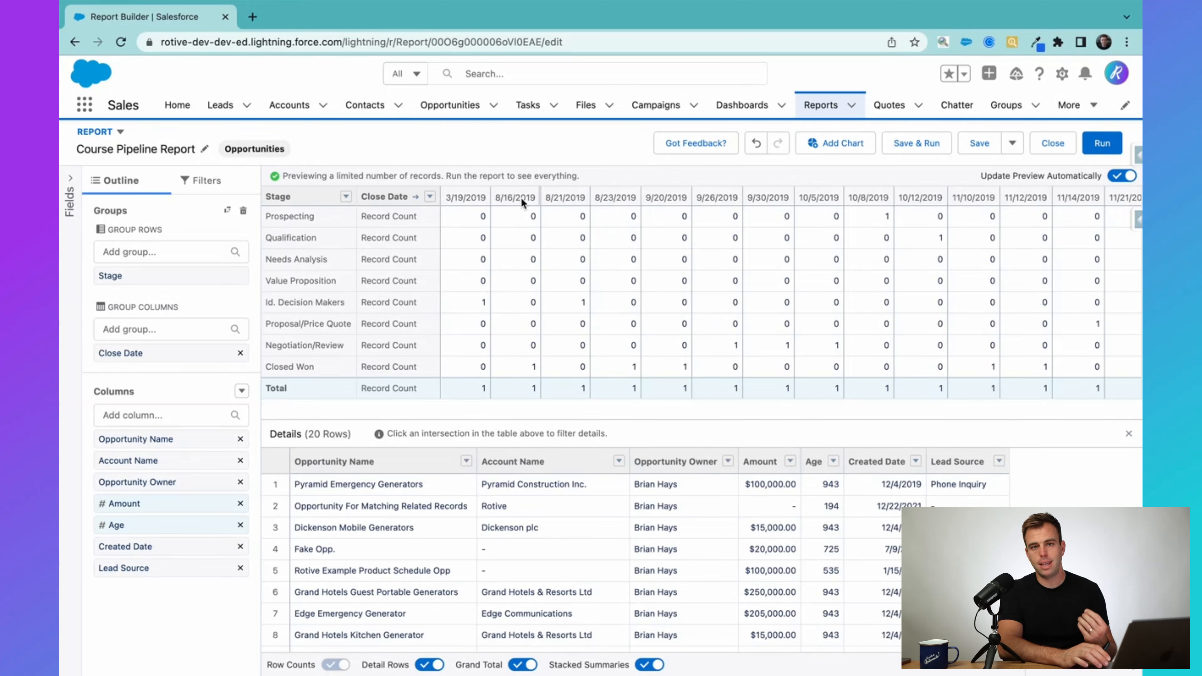
# Step: Group the Close Date columns of the matrix by Calendar Month
pyautogui.click(430, 197)
pyautogui.moveTo(542, 290)
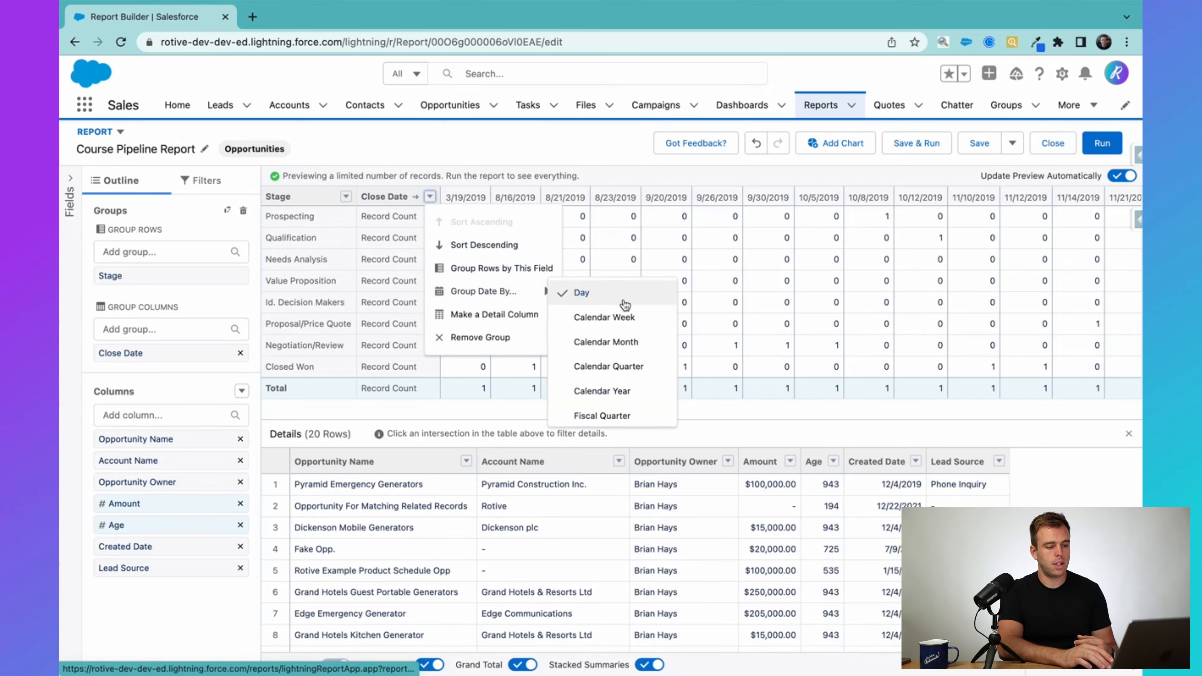
pyautogui.click(622, 346)
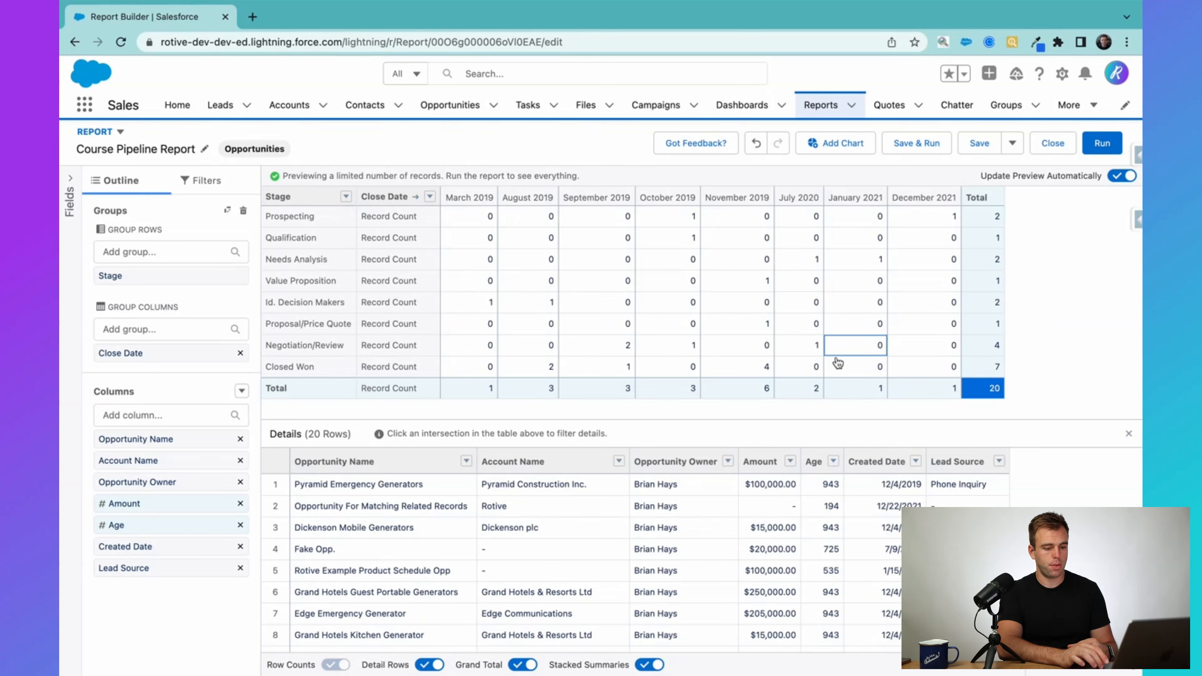
# Step: Summarize the Amount column by Sum and look over the amounts in the matrix
pyautogui.scroll(-2, 677, 484)
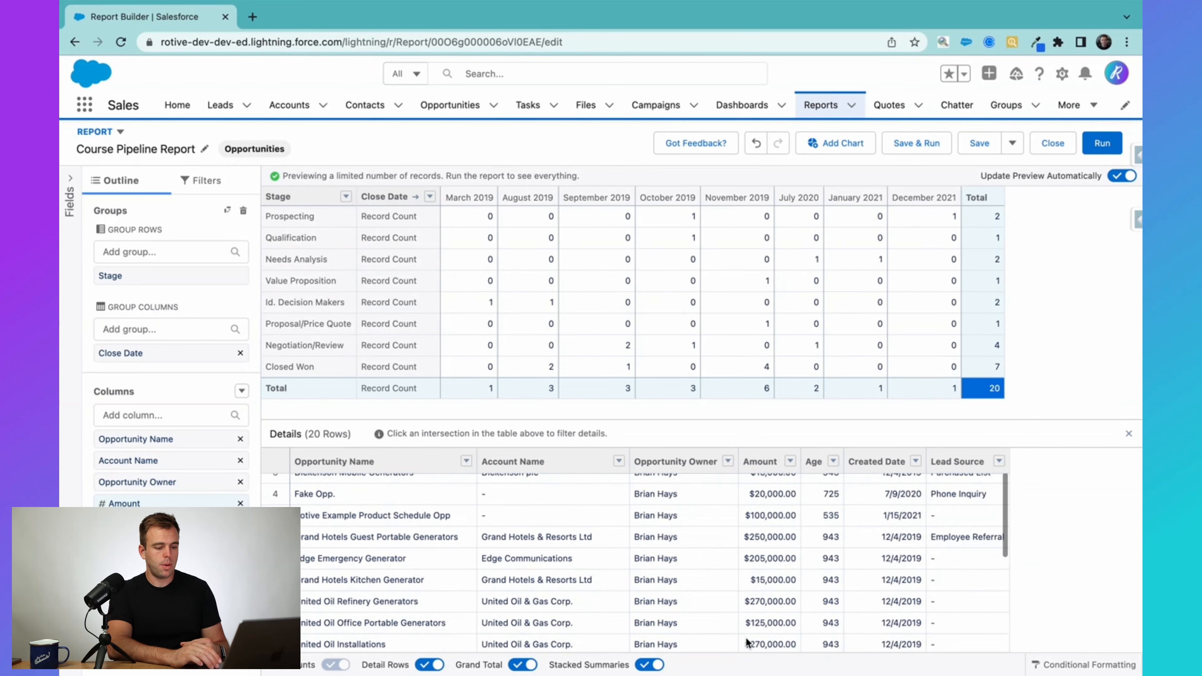
pyautogui.scroll(2, 747, 636)
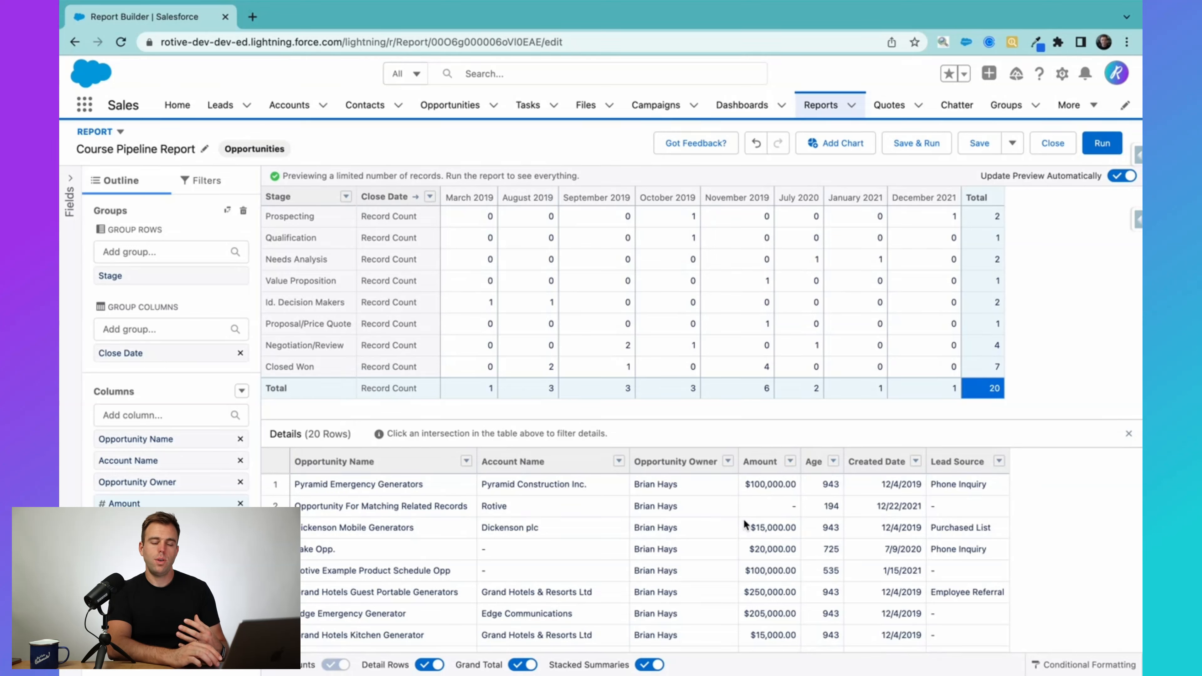
pyautogui.click(791, 461)
pyautogui.moveTo(837, 544)
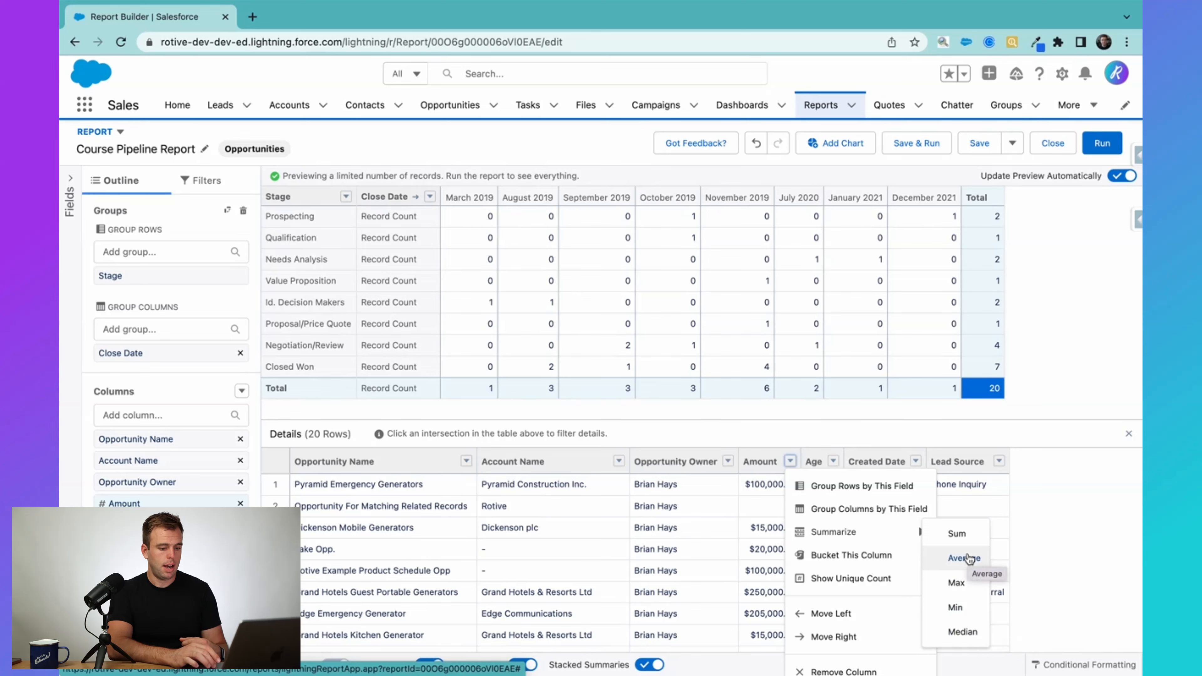
pyautogui.click(966, 538)
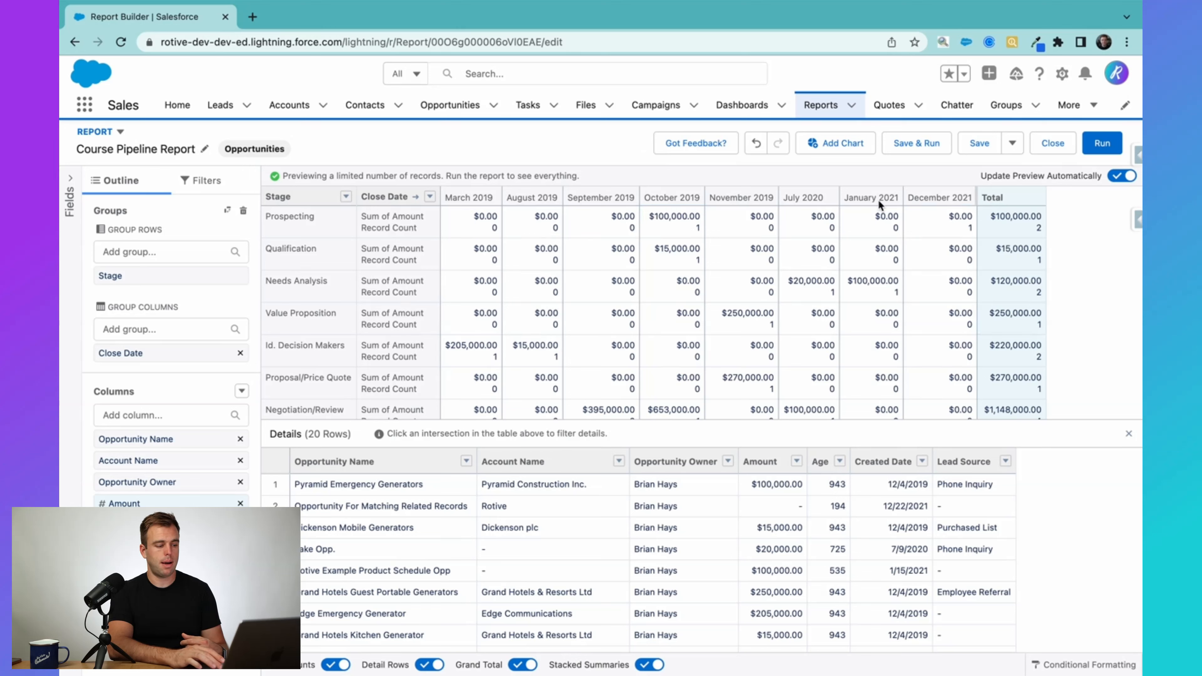
pyautogui.scroll(-2, 757, 332)
pyautogui.scroll(2, 807, 353)
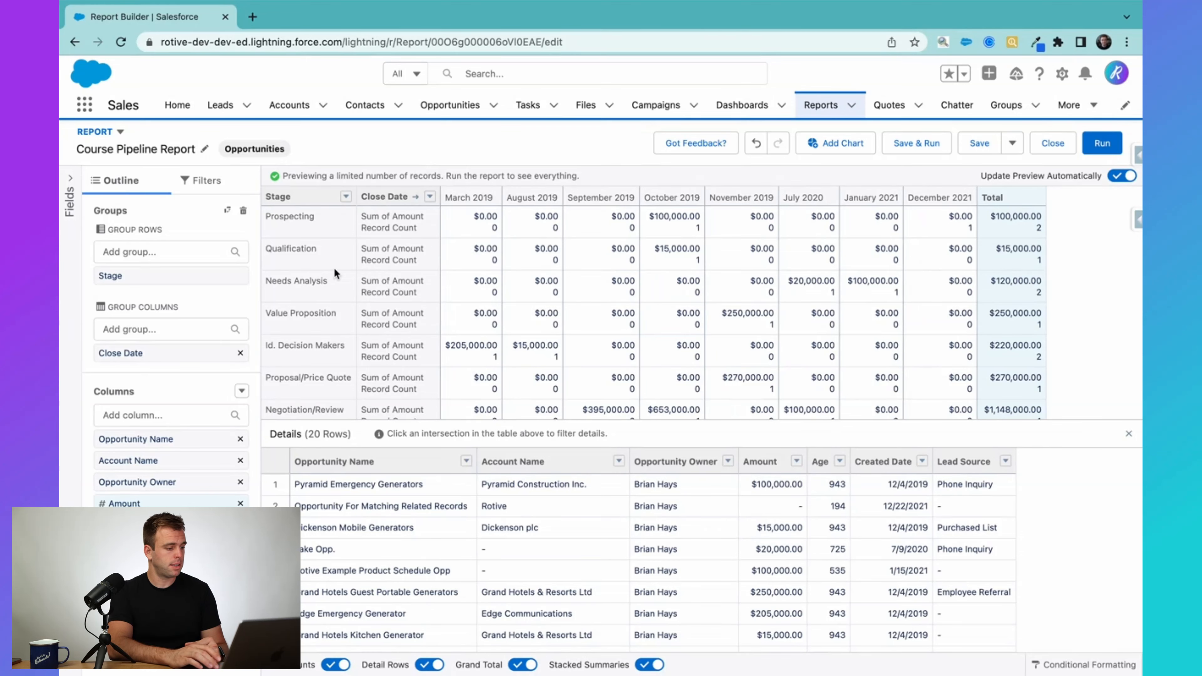
# Step: Remove the Close Date column grouping so the report is grouped by Stage only, and look through the amount subtotals
pyautogui.click(241, 354)
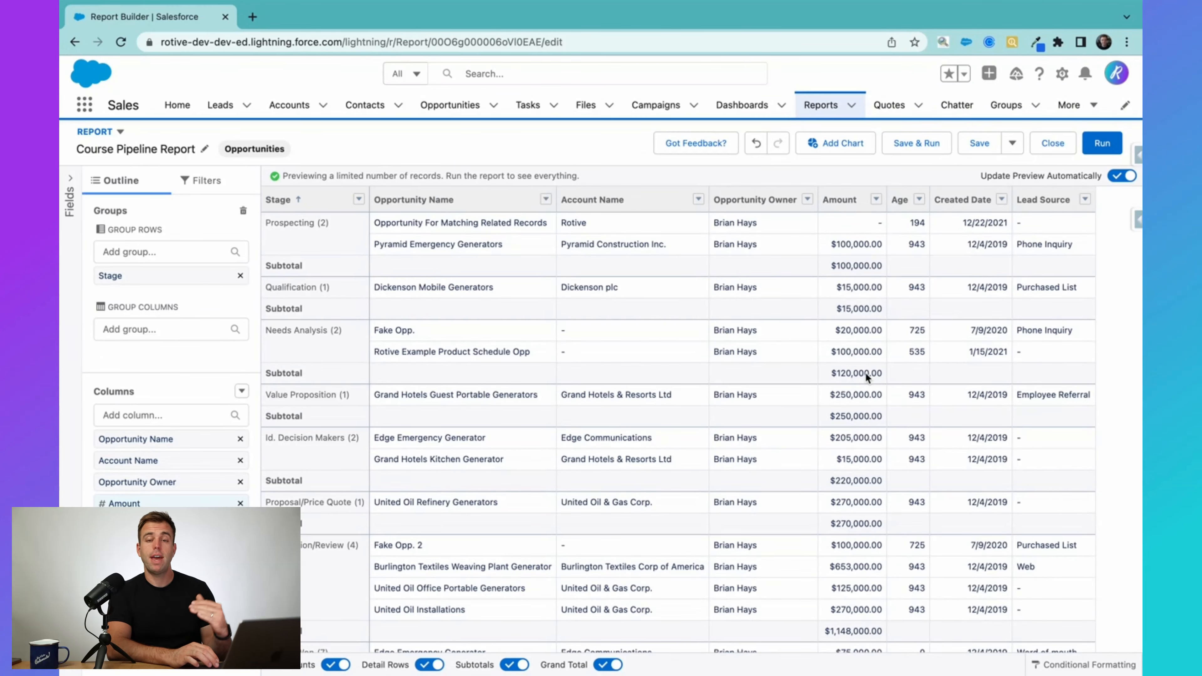
pyautogui.scroll(-2, 574, 287)
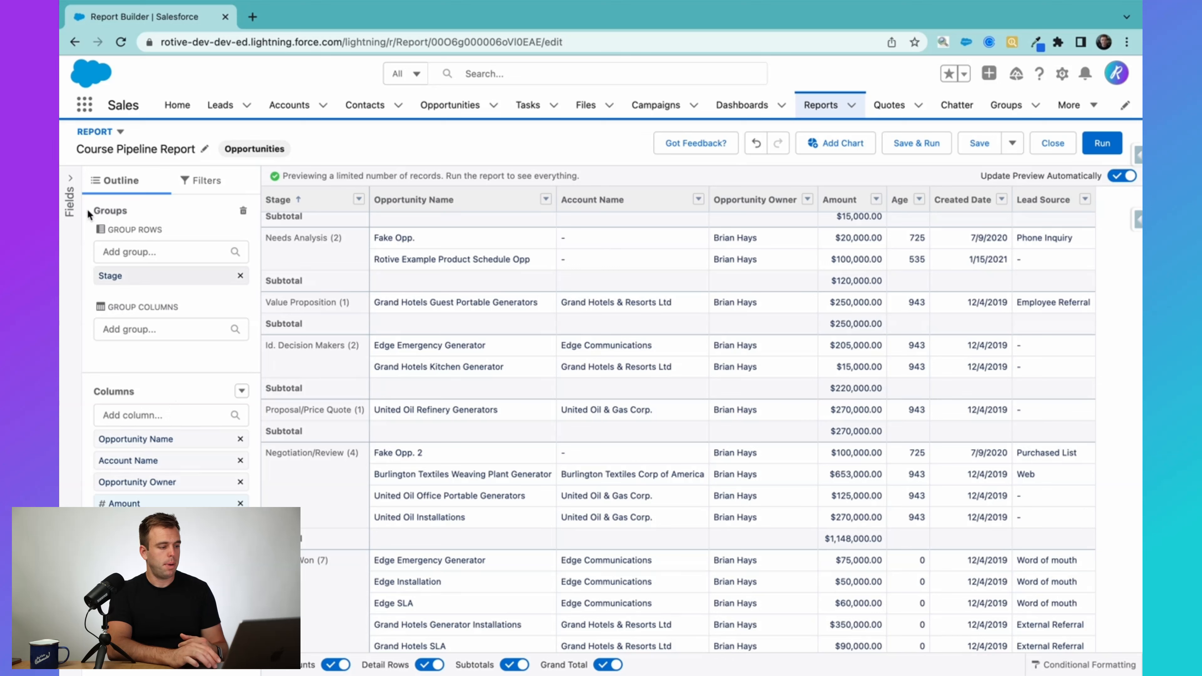
# Step: Add the Primary Partner field from the full field list as the first report column, and remove it again
pyautogui.click(71, 189)
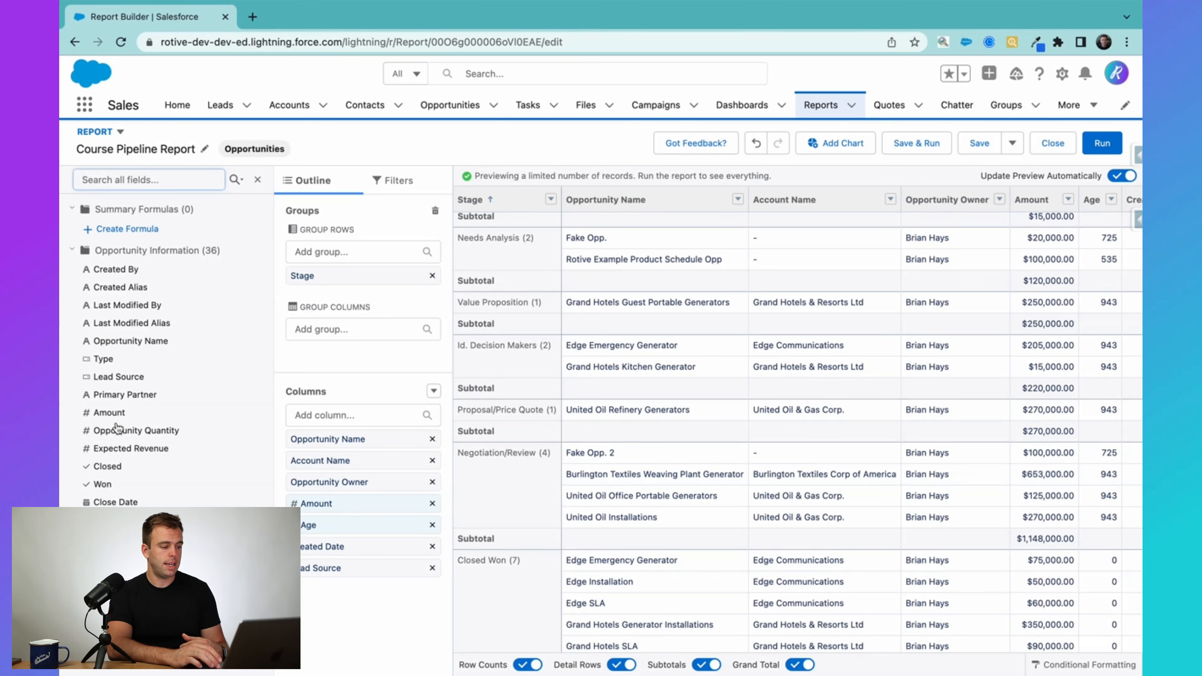
pyautogui.scroll(-3, 115, 417)
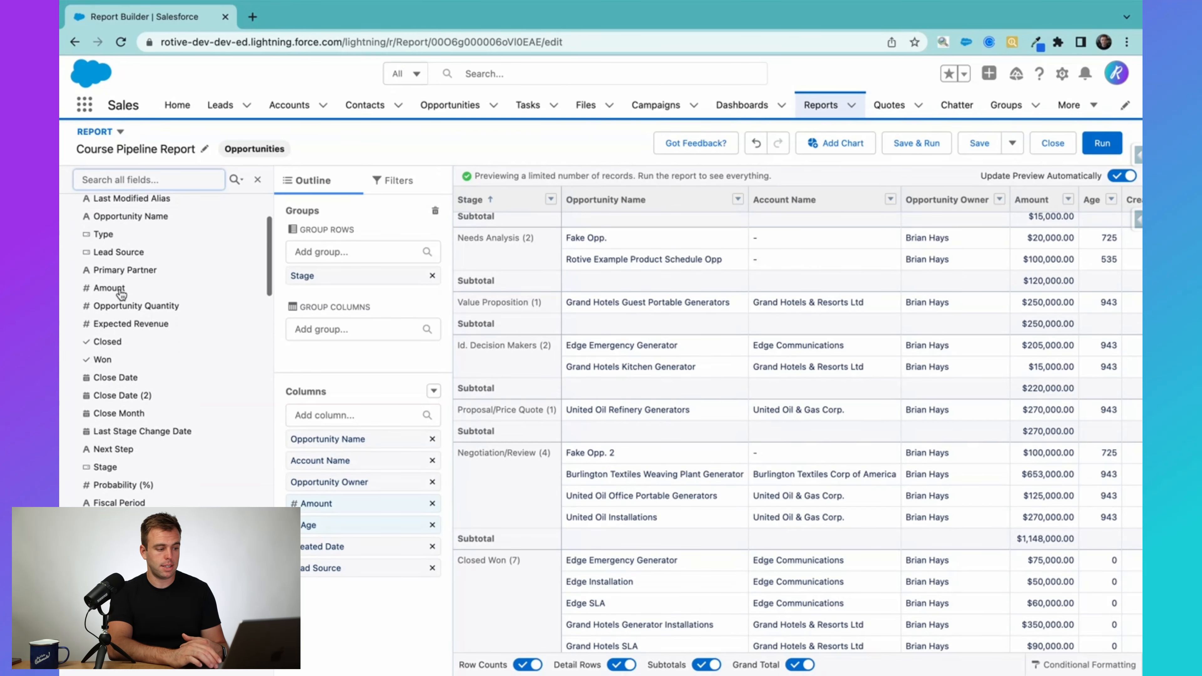
pyautogui.moveTo(137, 272); pyautogui.dragTo(291, 410)
pyautogui.click(432, 439)
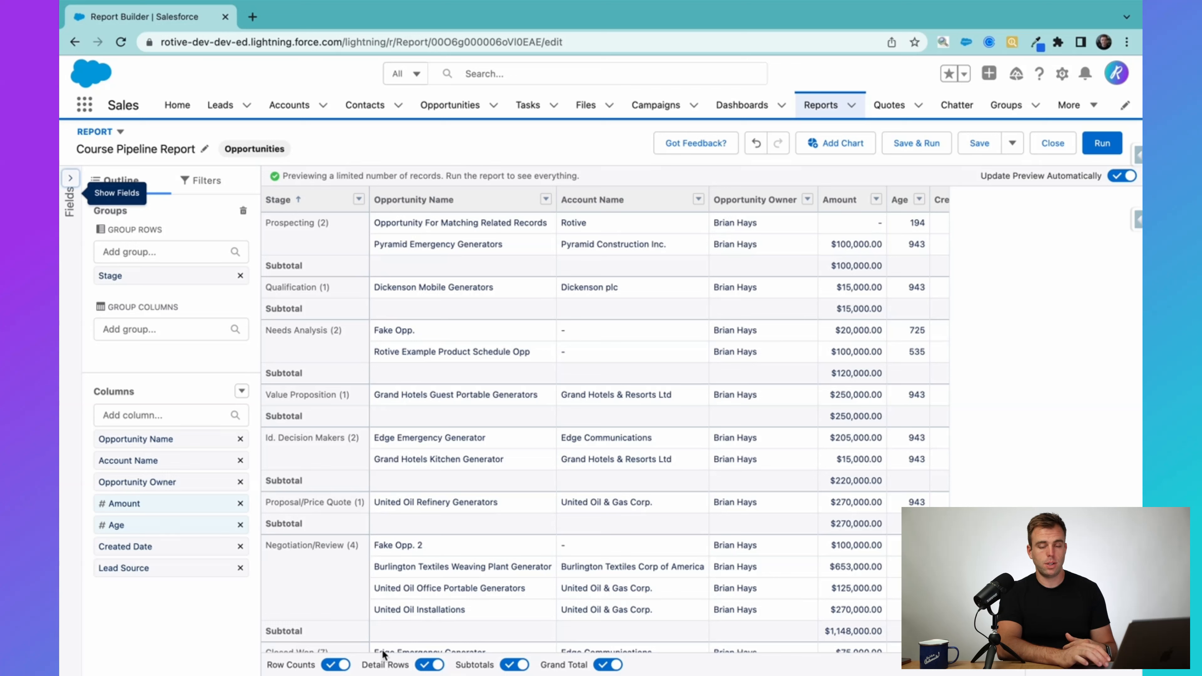
# Step: Hide the report's detail rows to view only the stage summaries, and switch the detail rows back on
pyautogui.click(436, 666)
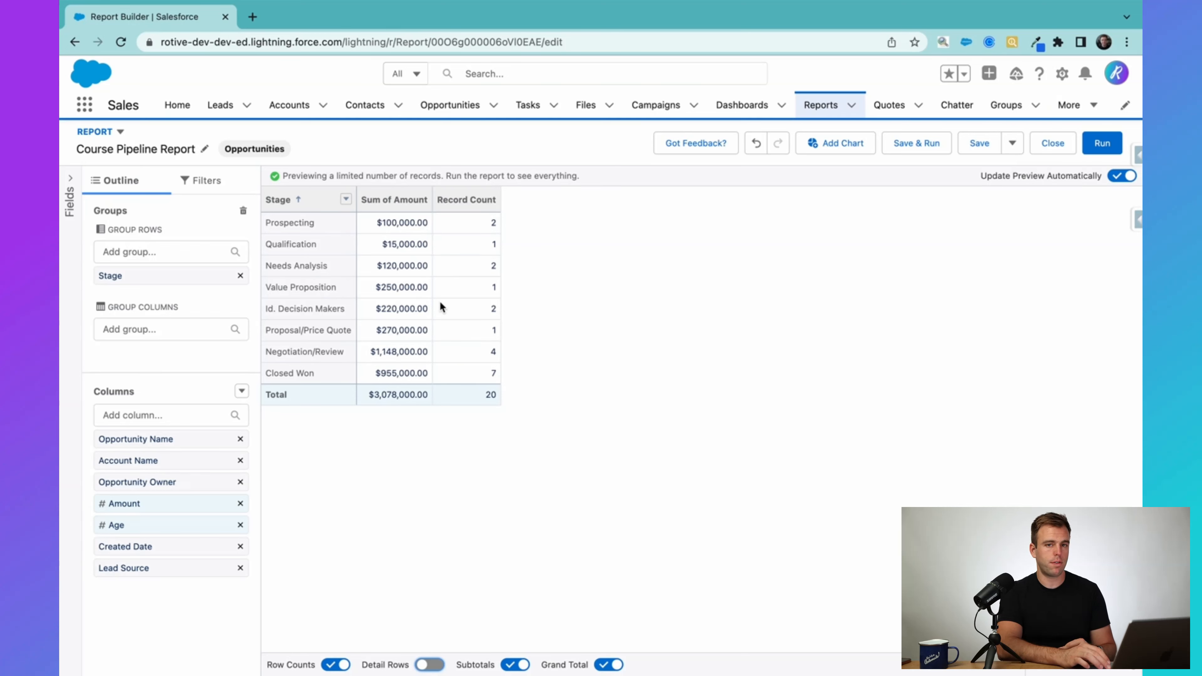
pyautogui.click(430, 664)
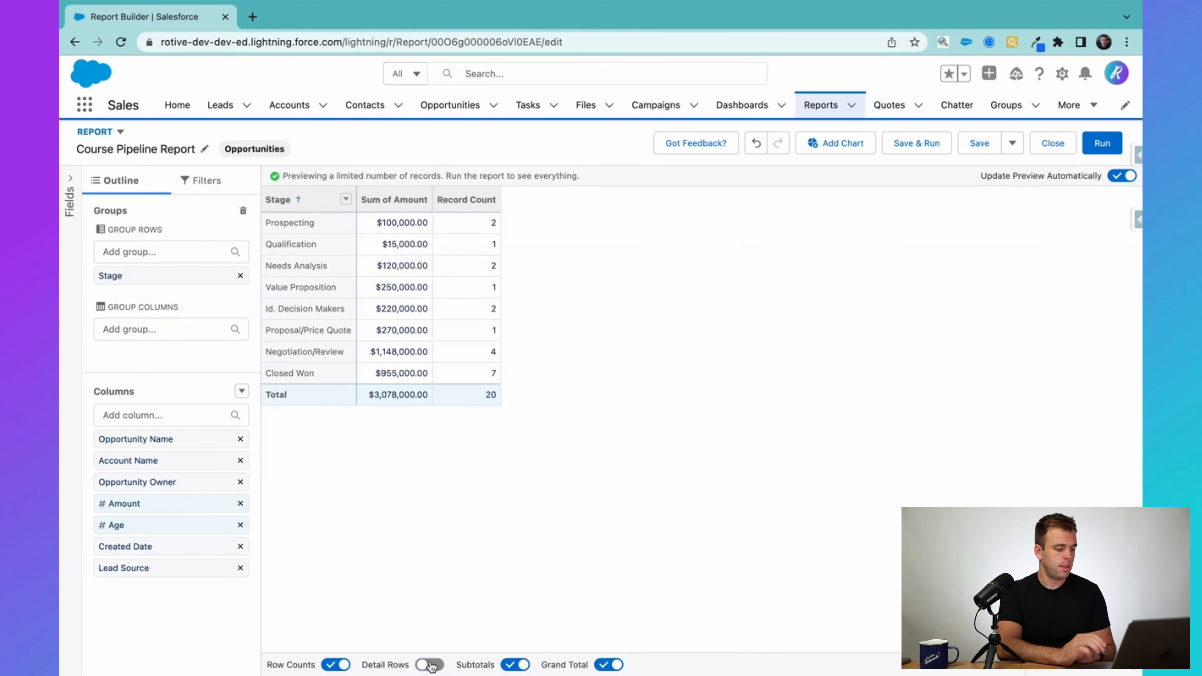